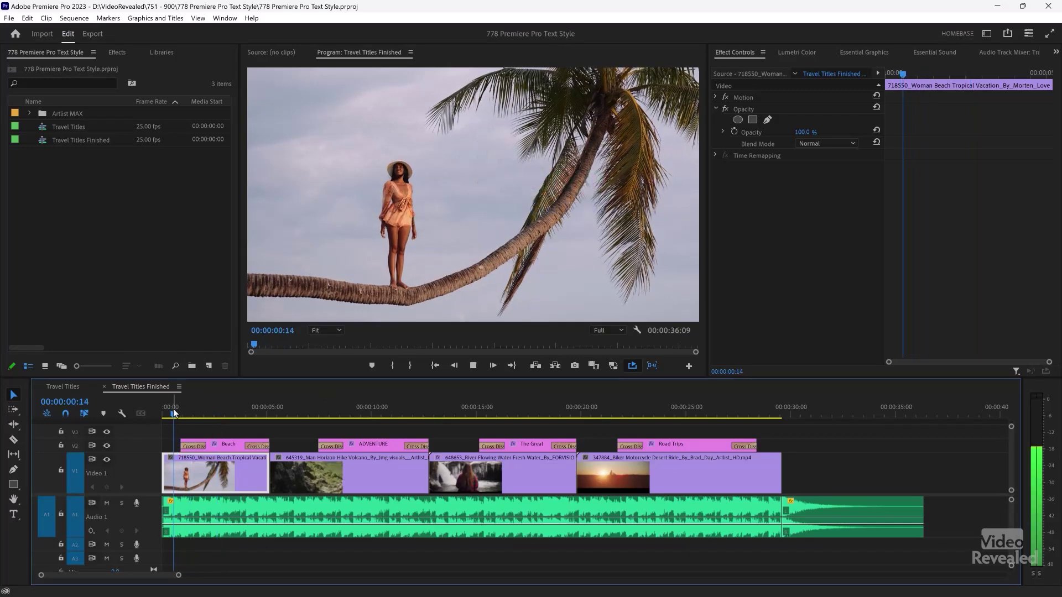
- Play back the Travel Titles Finished sequence, jumping through each clip to preview the Beach, Adventure, Great Escape and Road Trips titles
key("l")
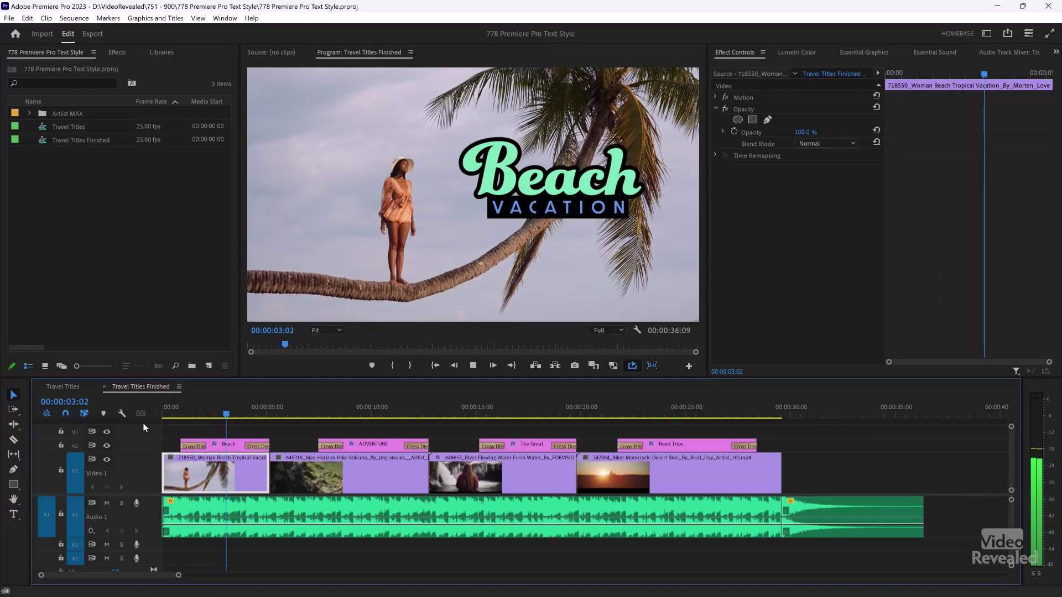
left_click(303, 408)
key("l")
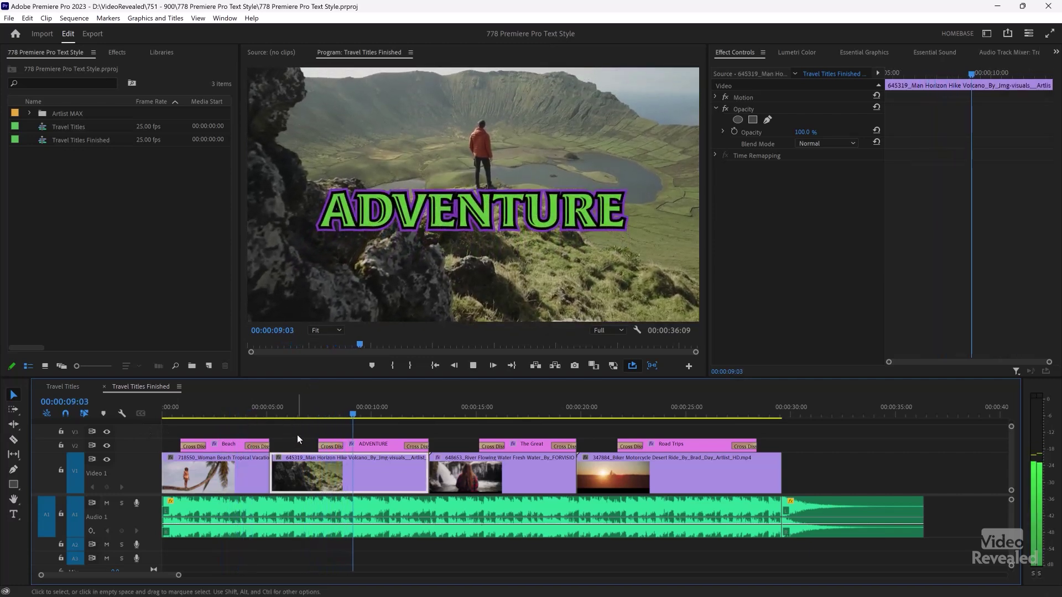
left_click(472, 414)
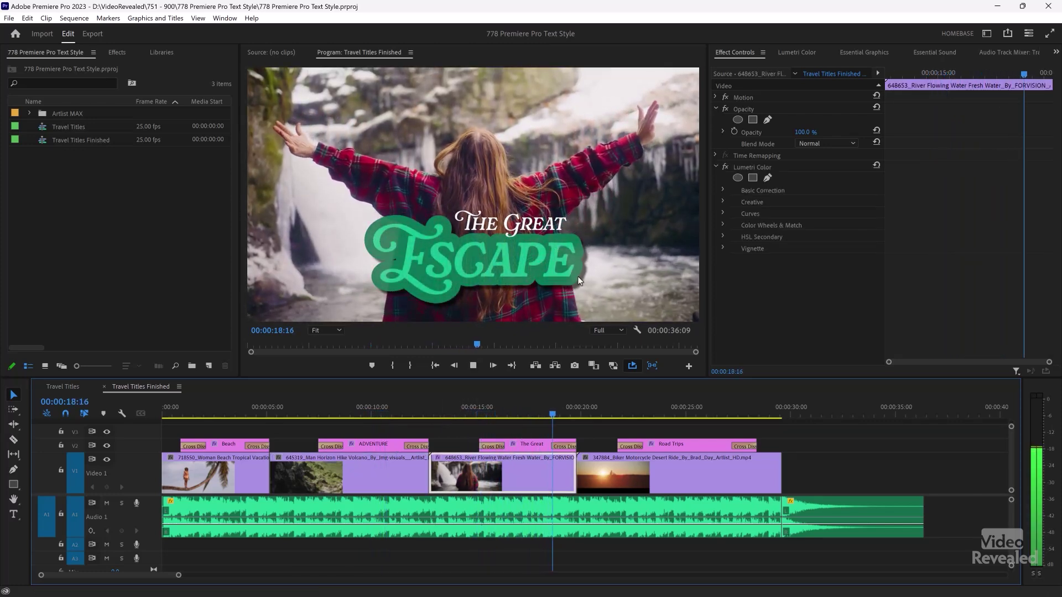
left_click(600, 416)
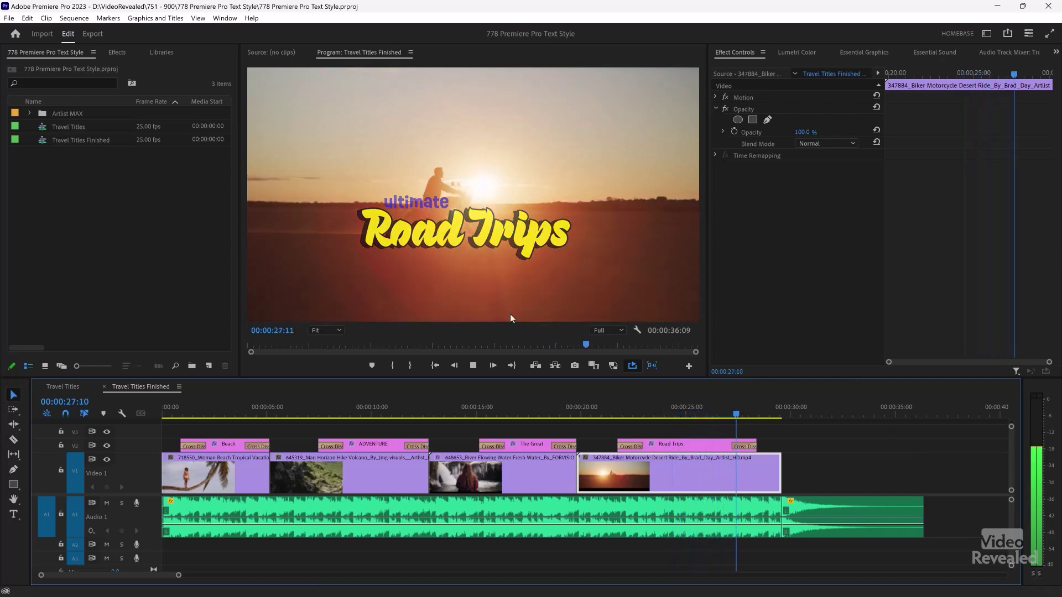
key("space")
- Switch the shadow of the Road Trips text off and back on, and set its shadow blur to 2
left_click(687, 445)
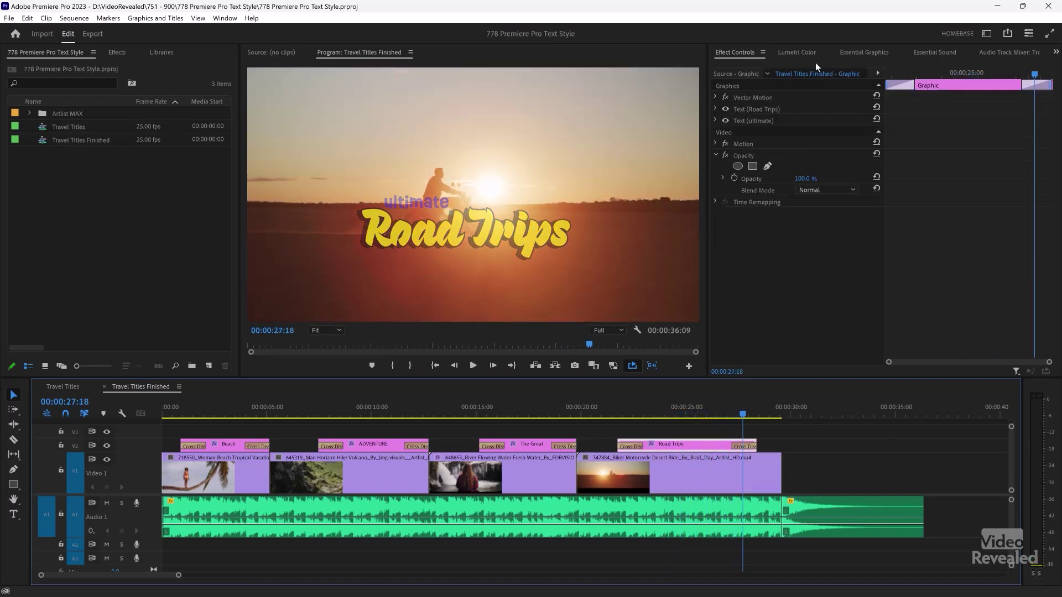
left_click(861, 53)
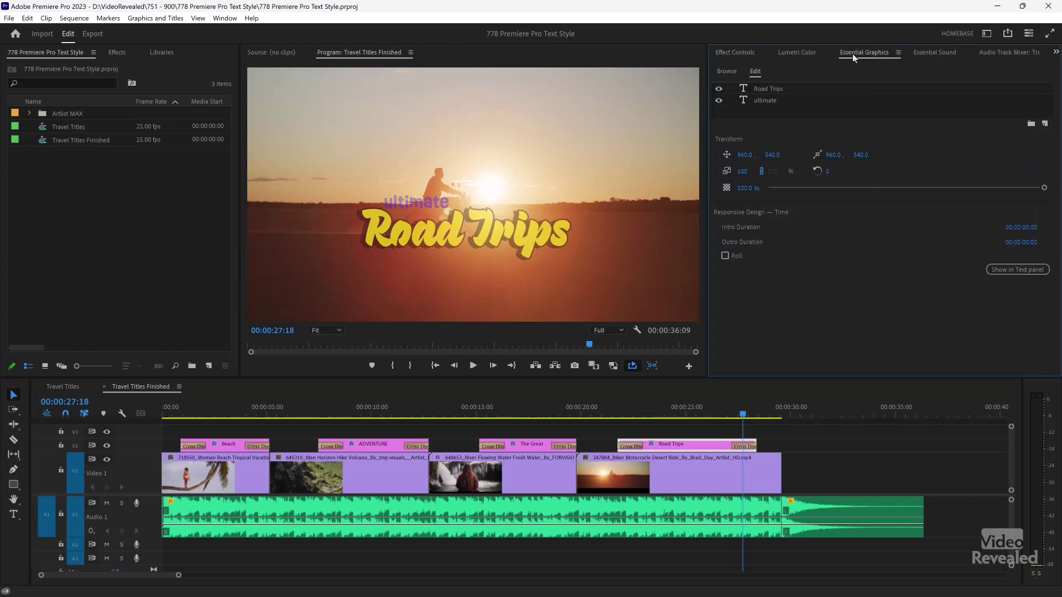
left_click(770, 88)
scroll(1053, 281, "down", 10)
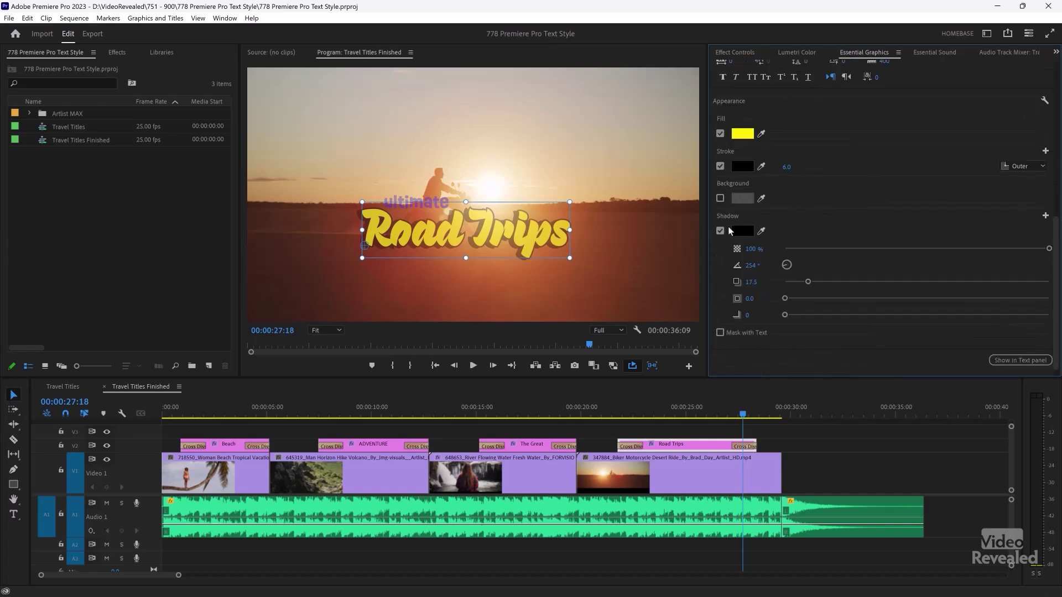
left_click(720, 231)
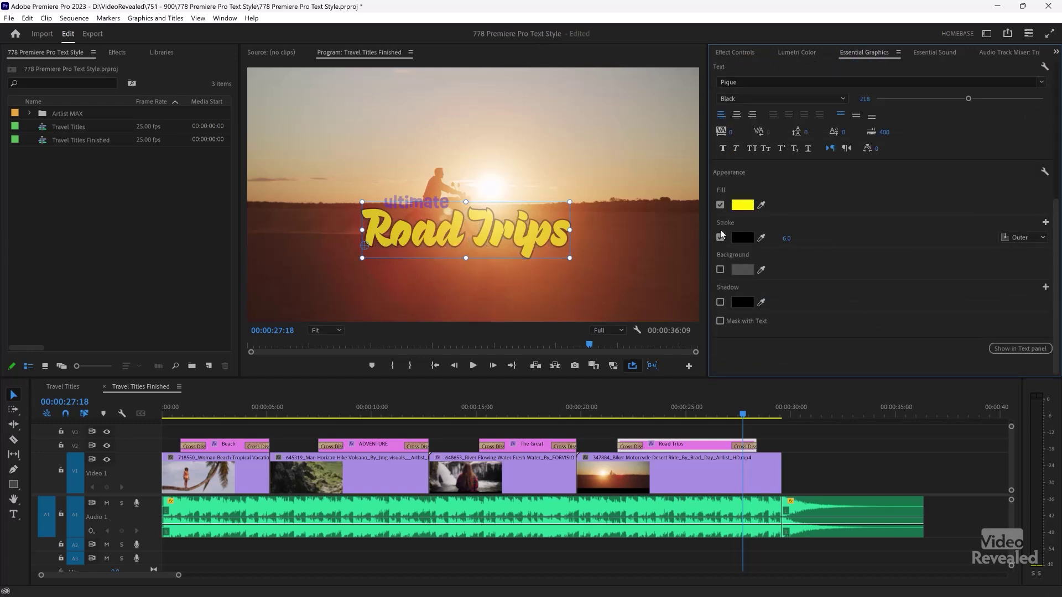
left_click(720, 302)
scroll(816, 281, "down", 3)
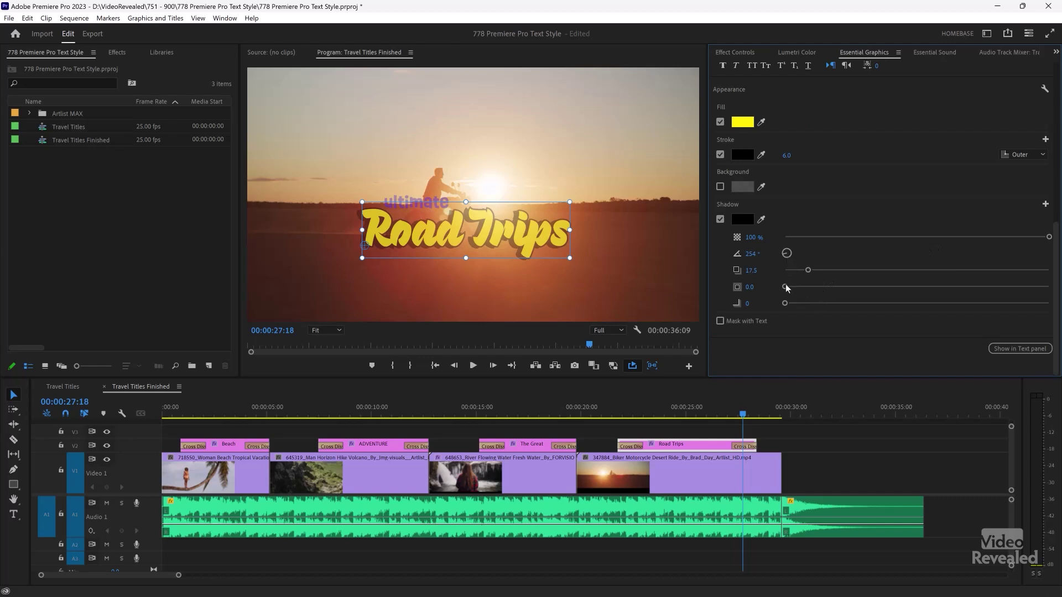
mouse_move(788, 303)
left_mouse_down()
mouse_move(877, 302)
mouse_move(786, 303)
left_mouse_up()
left_click(675, 412)
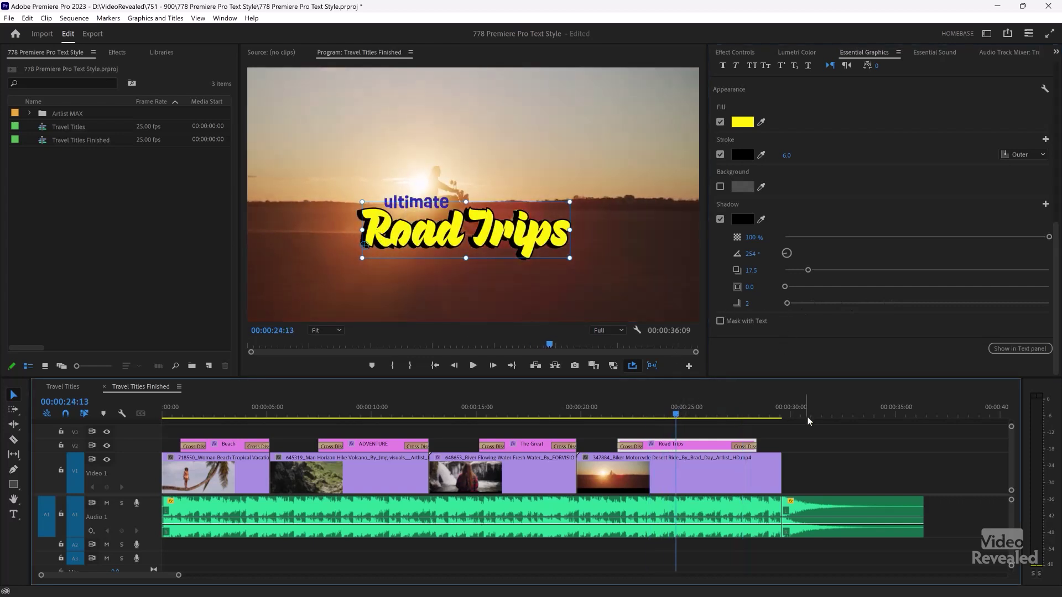
- Save the Beach text layer's formatting in the first title as a new text style named beach
left_click(237, 412)
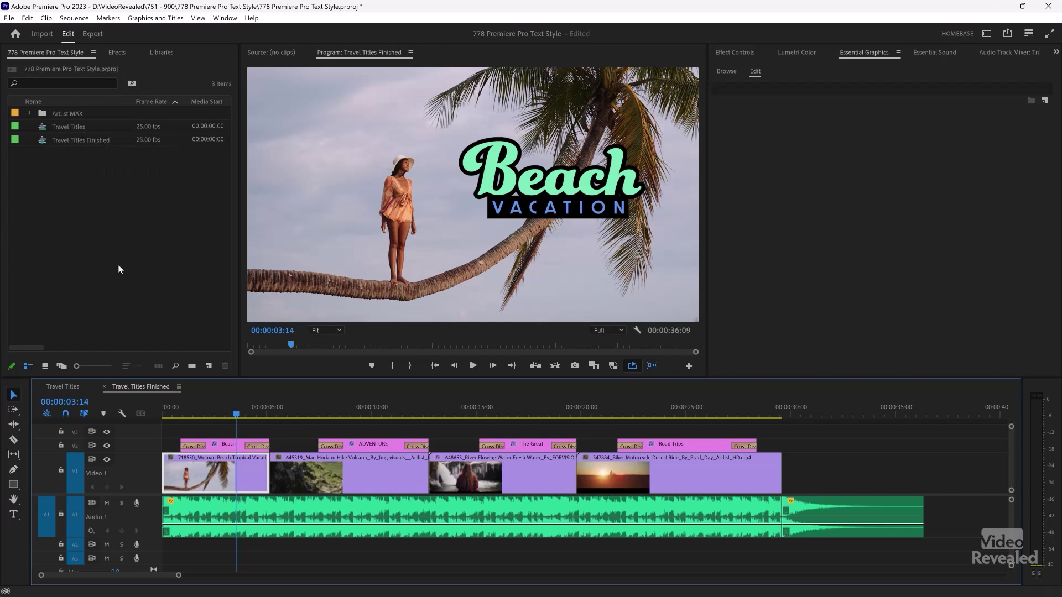
left_click(234, 446)
mouse_move(238, 414)
left_mouse_down()
mouse_move(213, 416)
mouse_move(227, 416)
left_mouse_up()
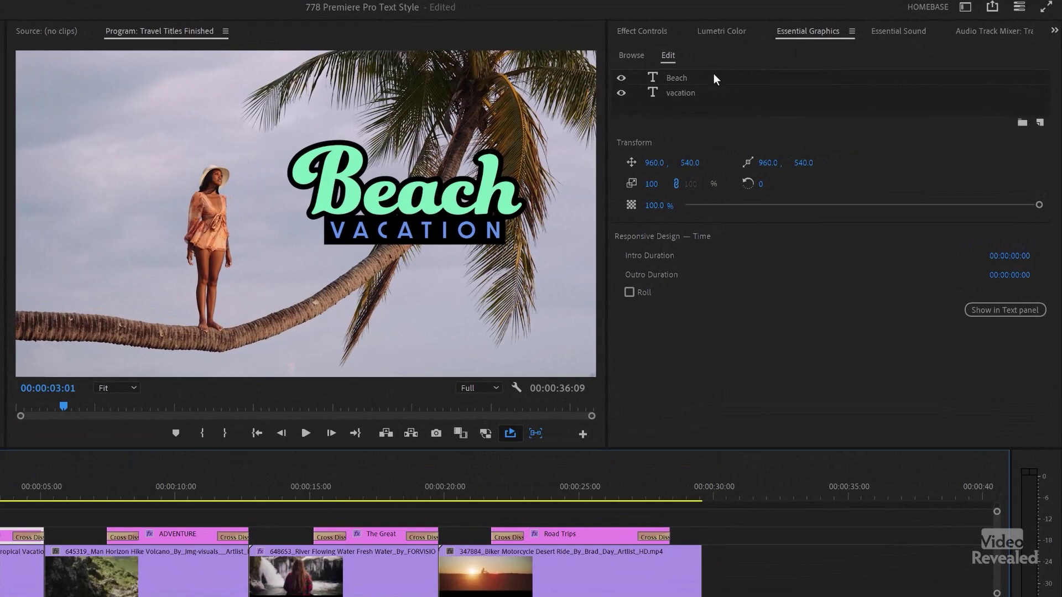
left_click(670, 79)
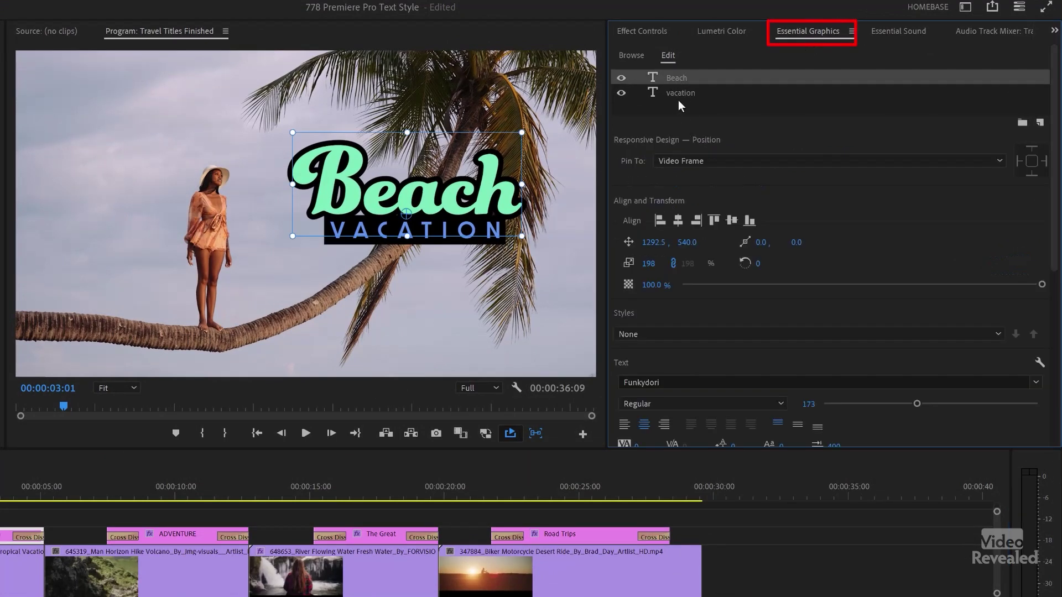
left_click(674, 92)
left_click(675, 78)
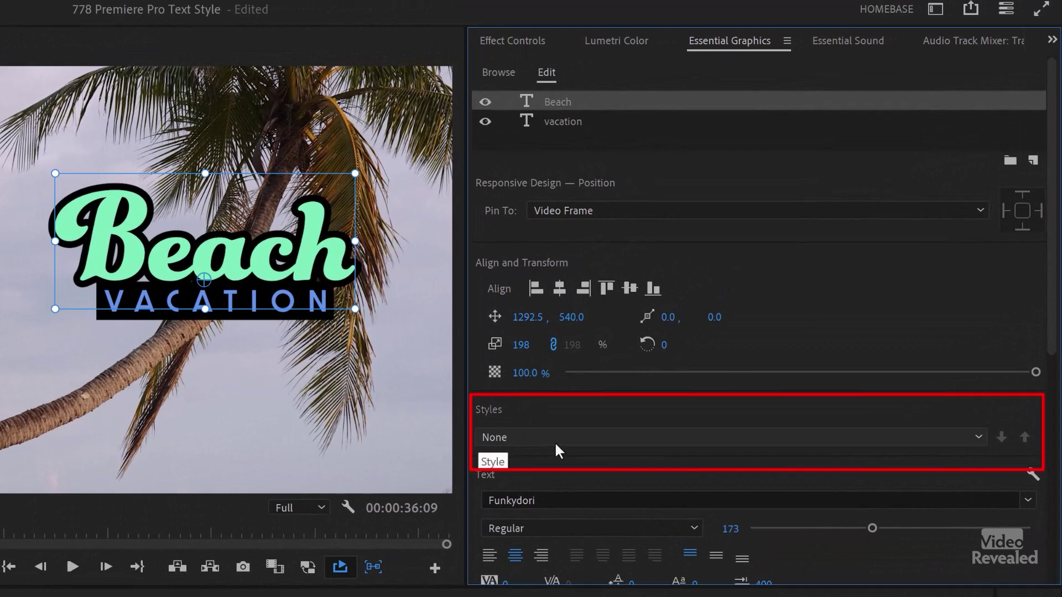
left_click(982, 439)
left_click(555, 455)
type("beach")
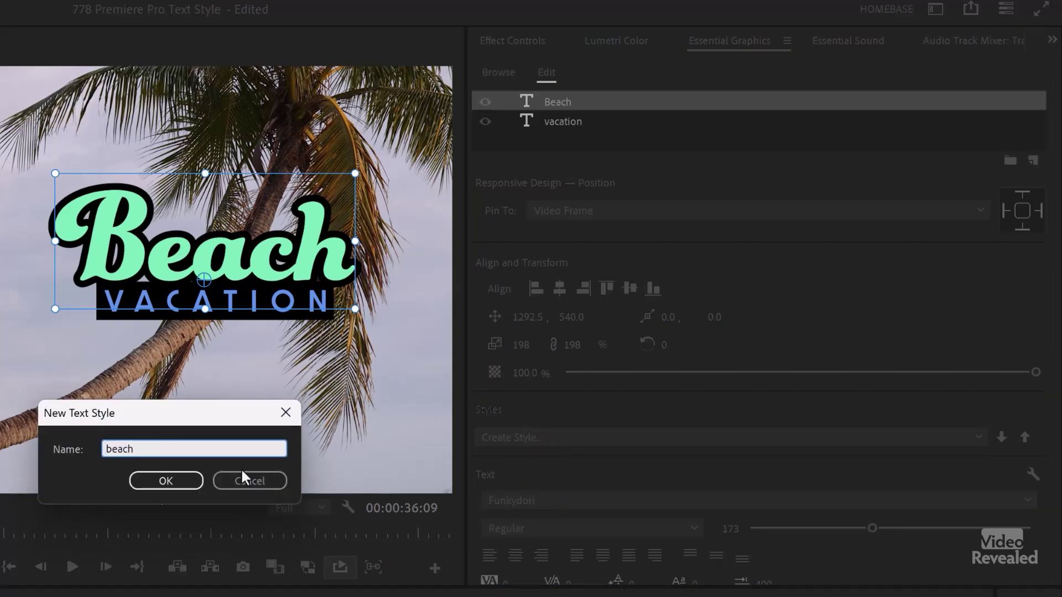
left_click(138, 482)
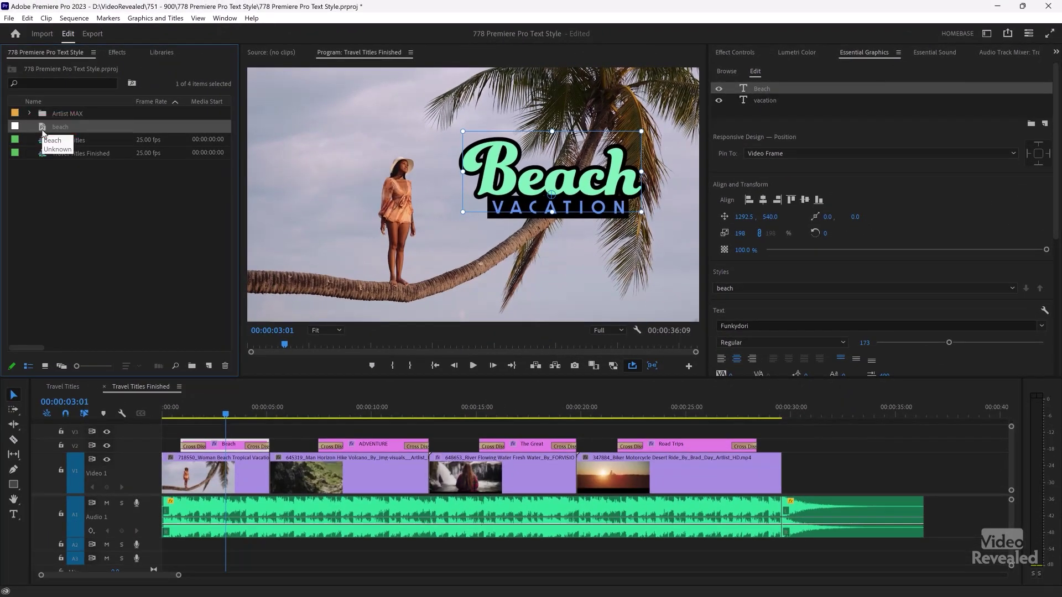
- Create a text style named vacation from the vacation text layer of the same title
left_click(769, 100)
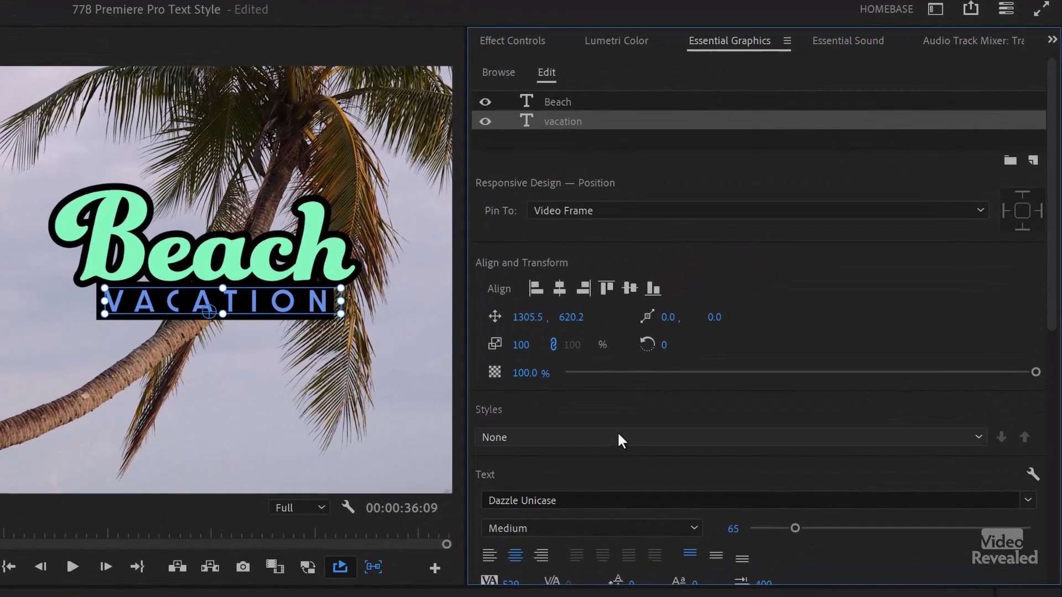
left_click(618, 436)
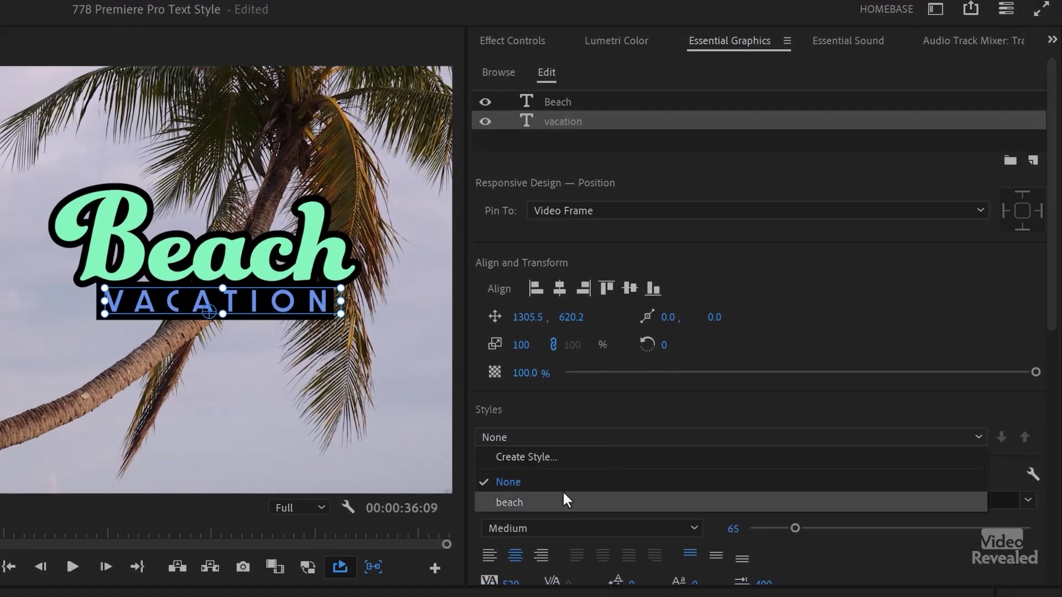
left_click(548, 454)
type("v")
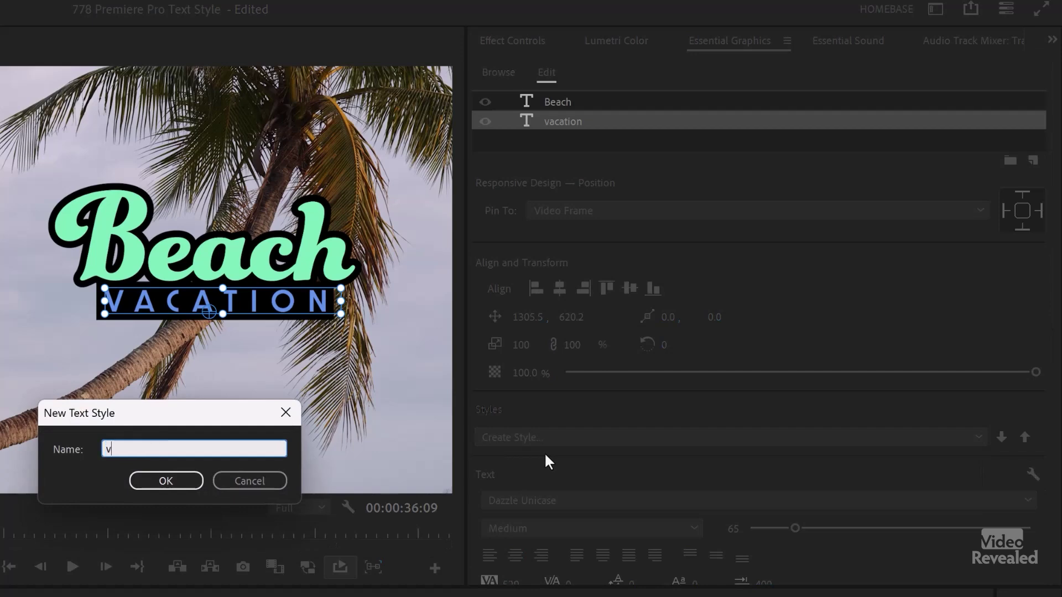
type("acation")
key("Return")
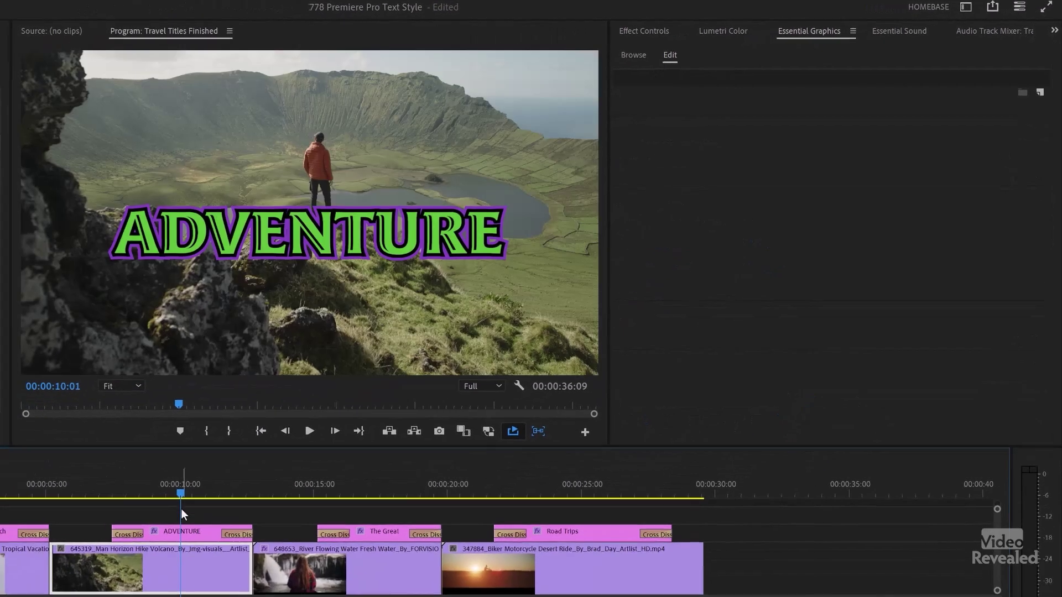
- Create a text style named adventure from the text layer of the ADVENTURE title
left_click(185, 530)
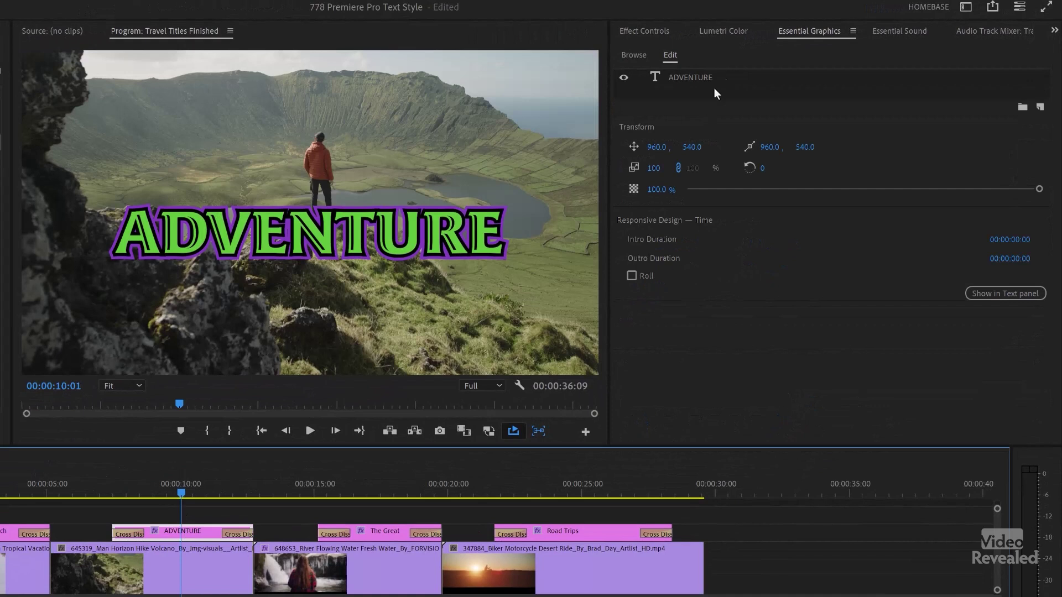
left_click(715, 78)
left_click(720, 314)
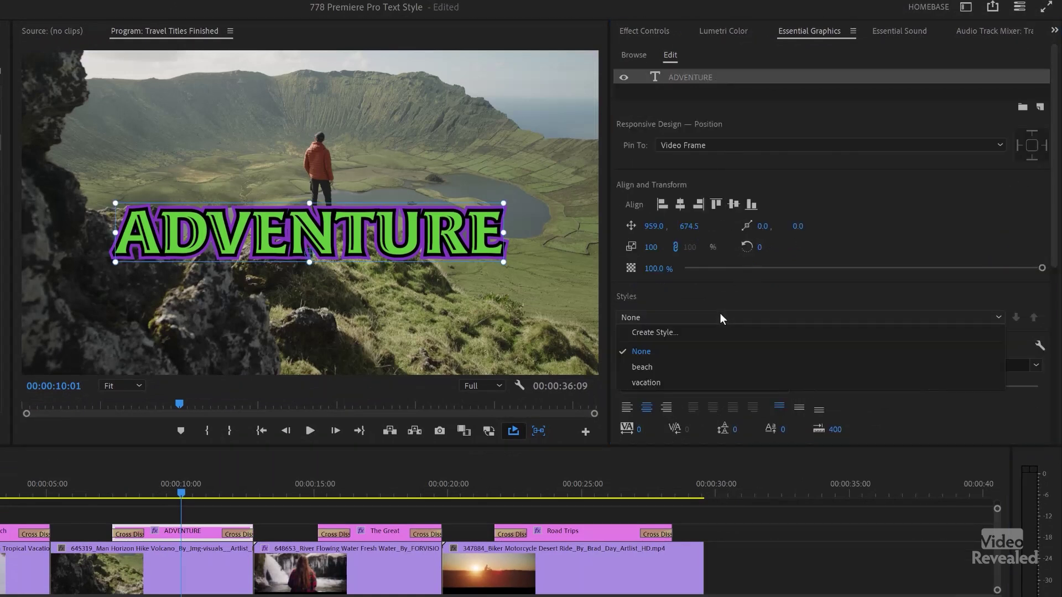
left_click(681, 332)
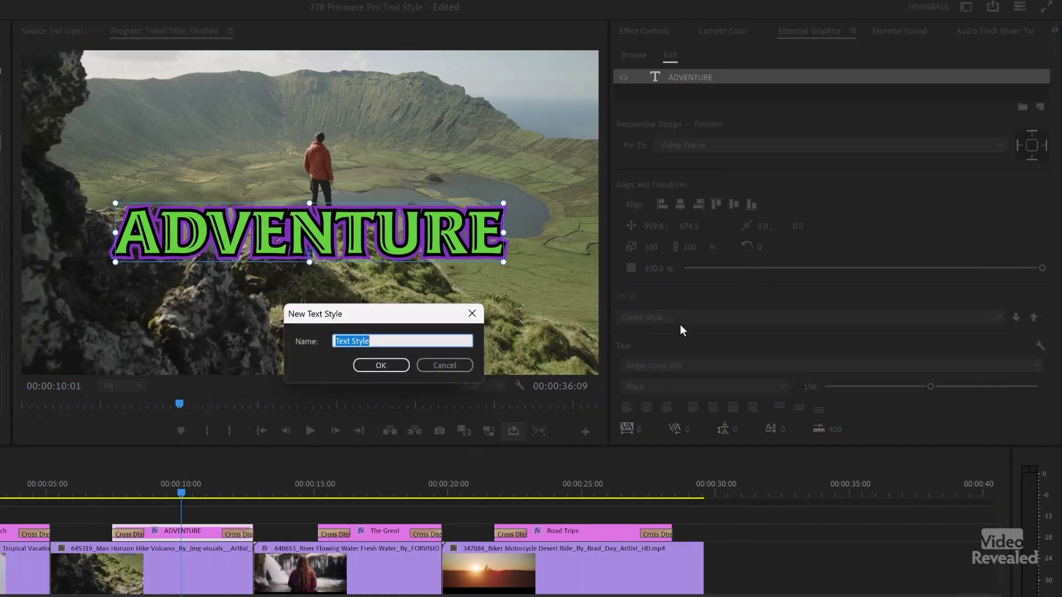
type("adventure")
key("Return")
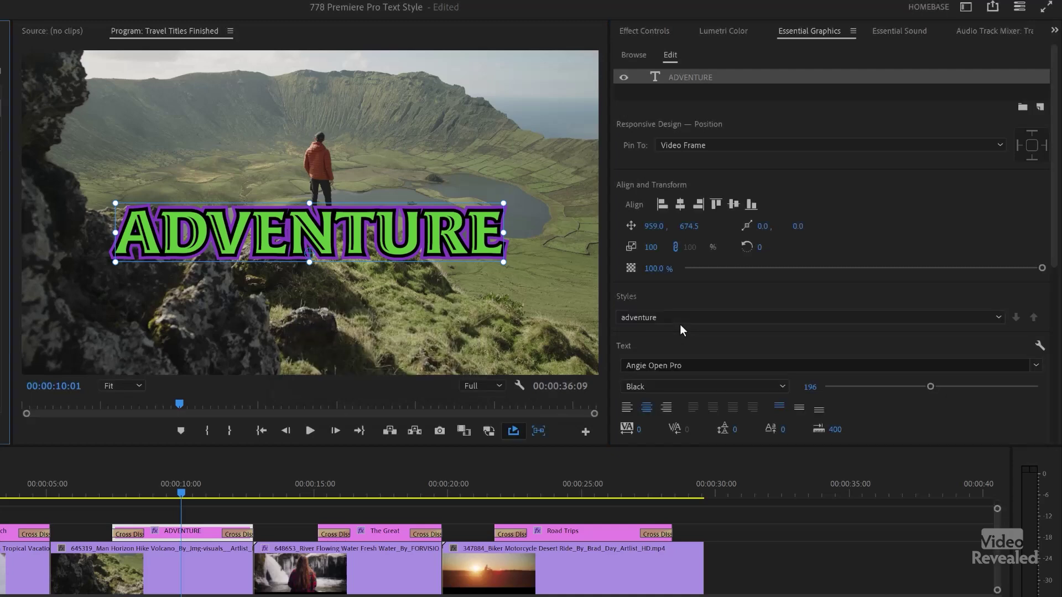
- Create a text style named the great from The Great text layer in the third title
left_click(369, 486)
left_click(378, 530)
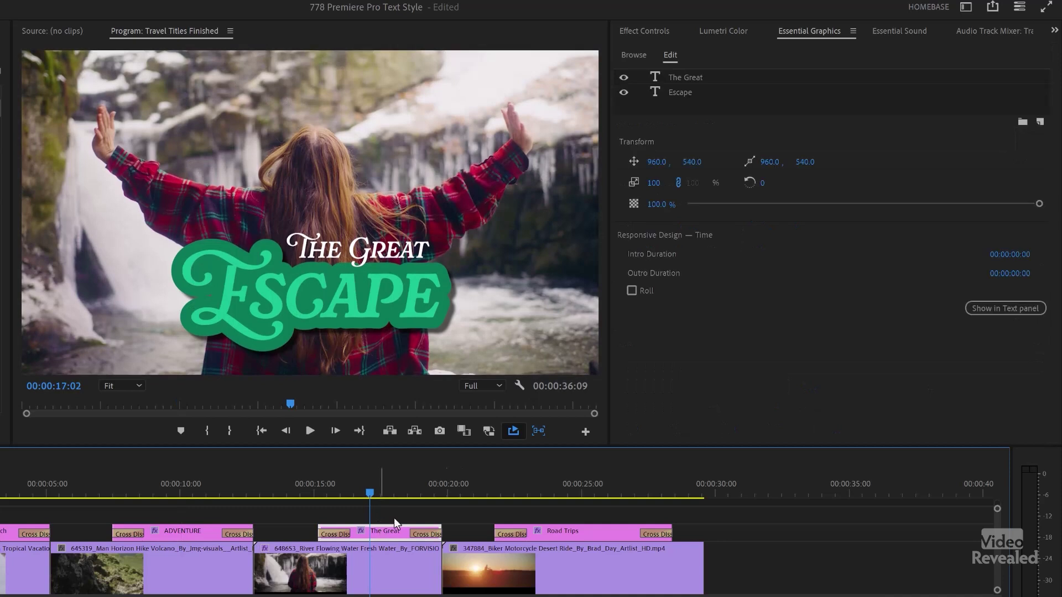
left_click(713, 80)
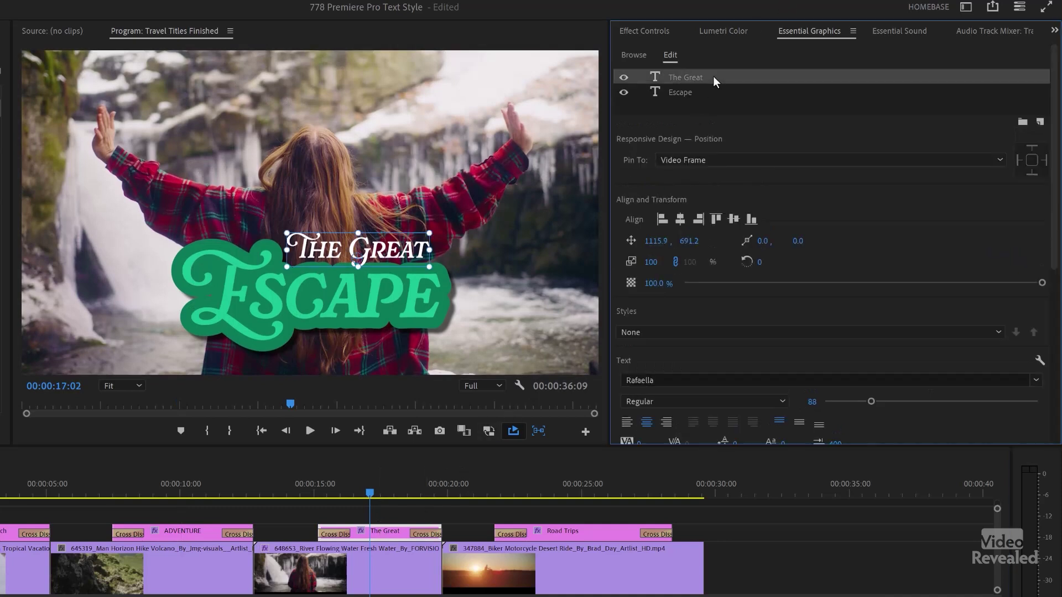
left_click(693, 332)
left_click(682, 344)
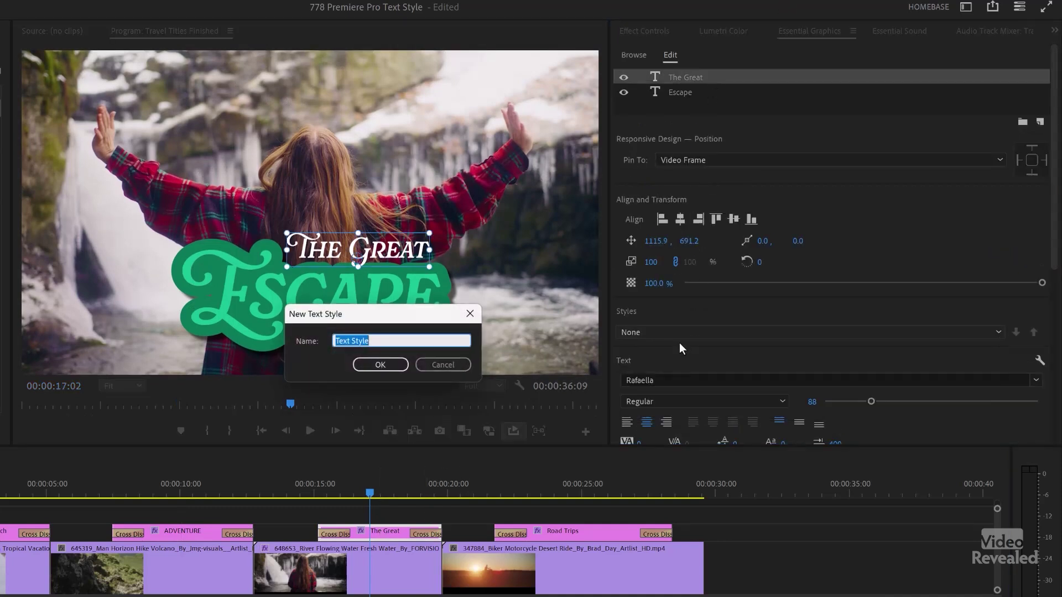
type("the great")
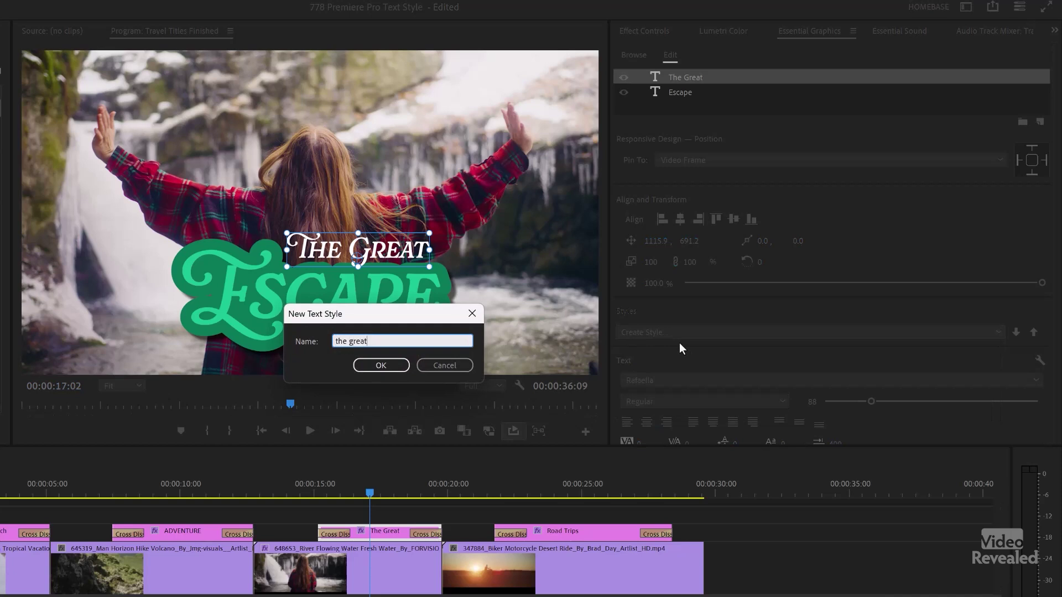
key("Return")
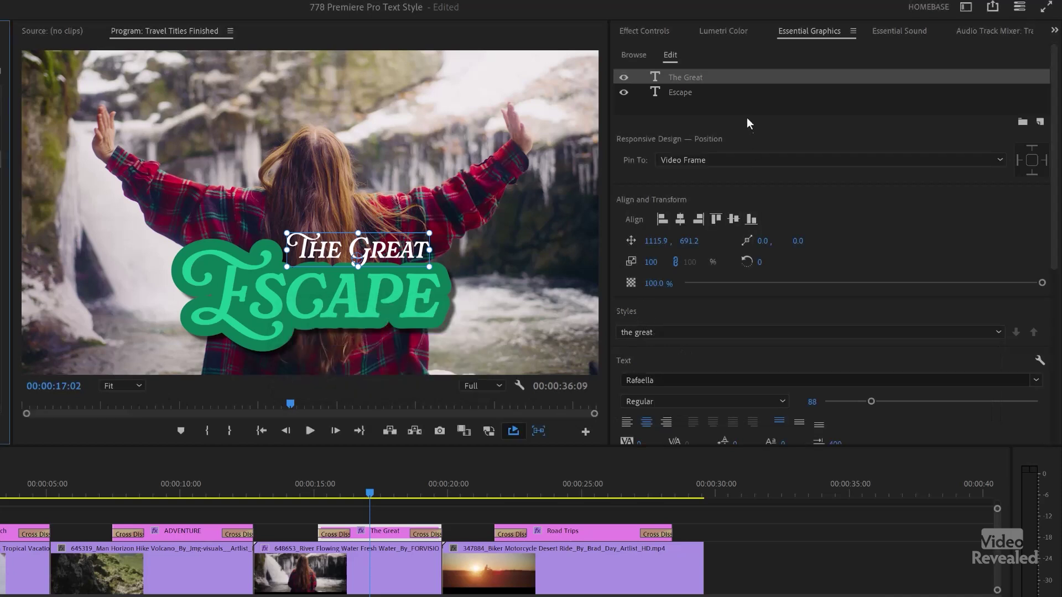
- Create a text style named escape from the Escape text layer of the third title
left_click(693, 89)
left_click(680, 331)
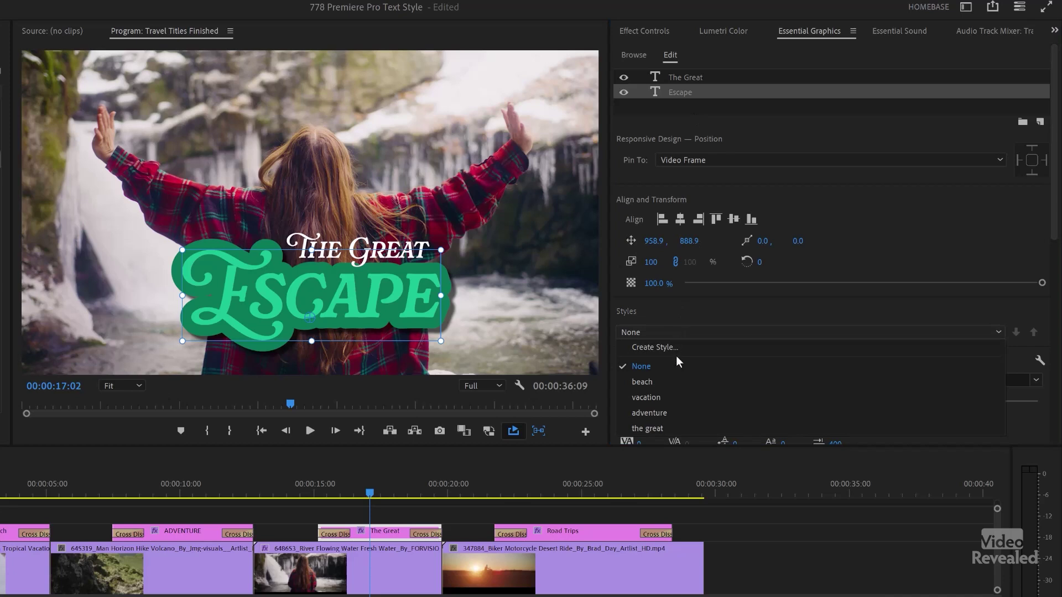
left_click(676, 348)
type("escape")
key("Return")
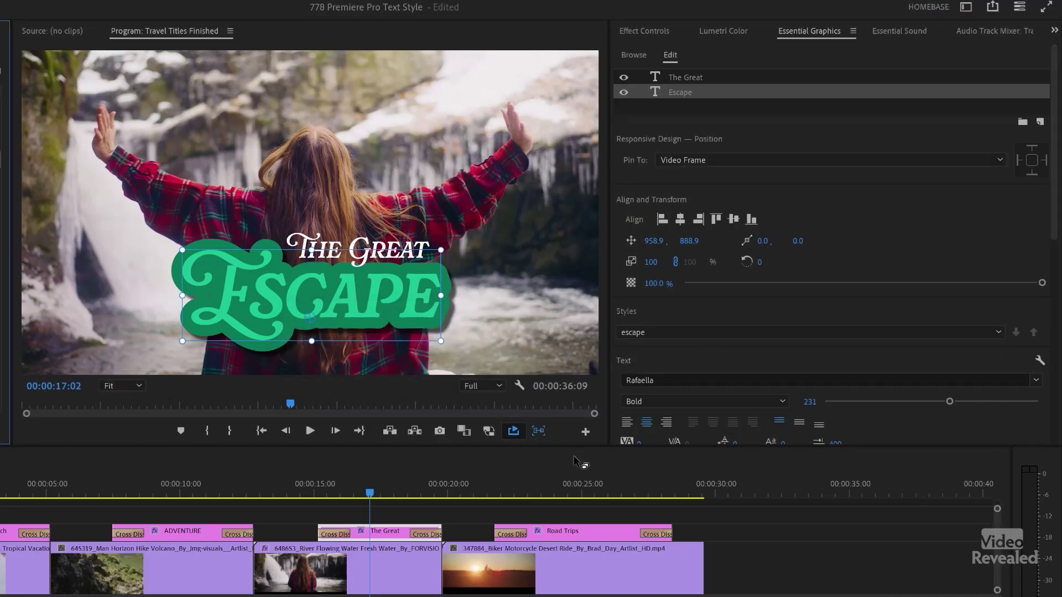
- Create a text style named ultimate from the ultimate text layer of the Road Trips title
left_click(570, 493)
left_click(570, 533)
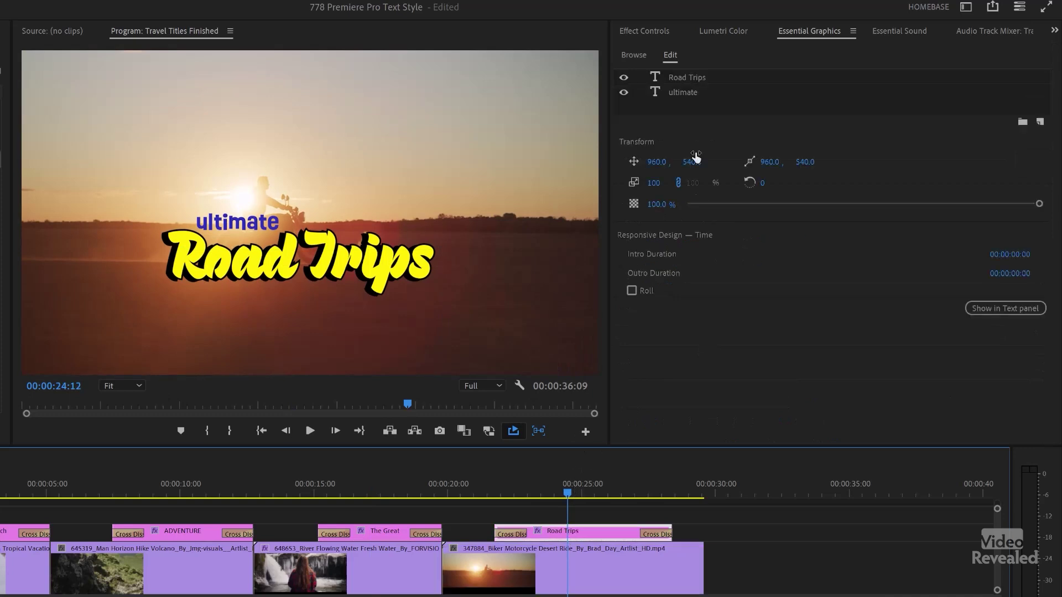
left_click(698, 92)
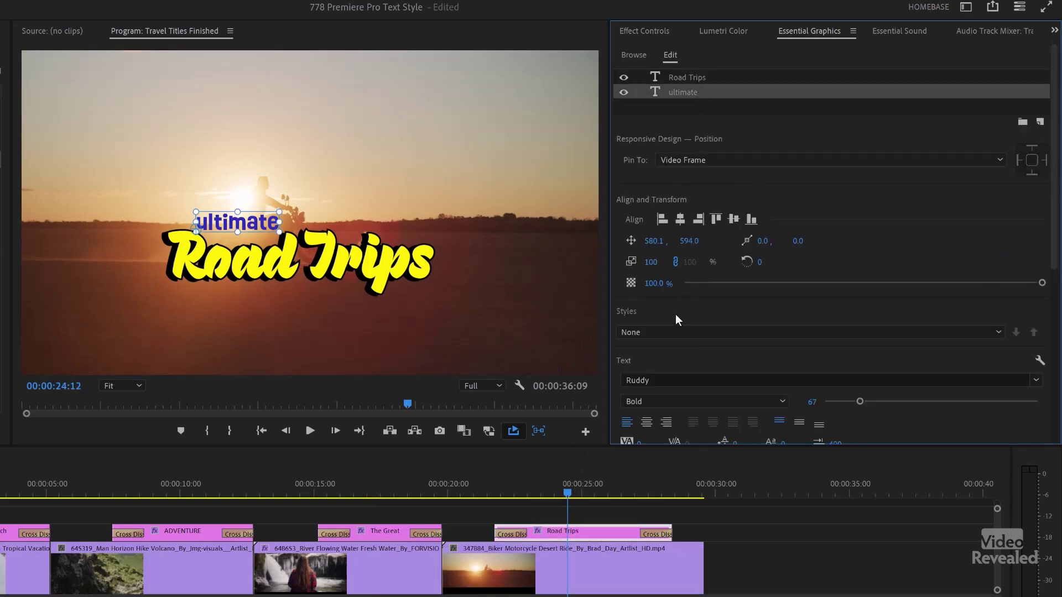
left_click(672, 333)
left_click(669, 344)
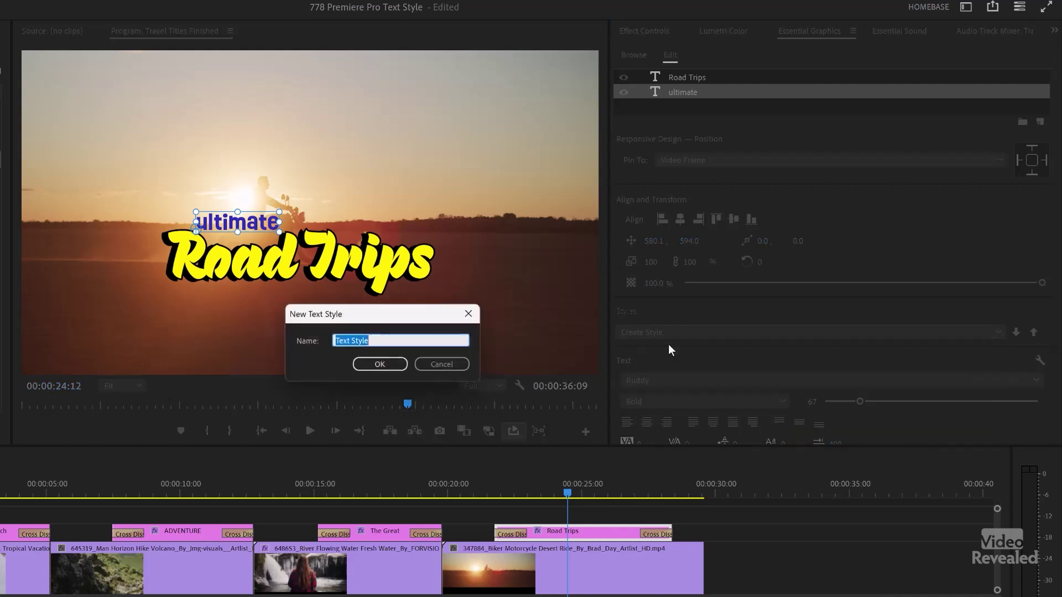
type("ultimate")
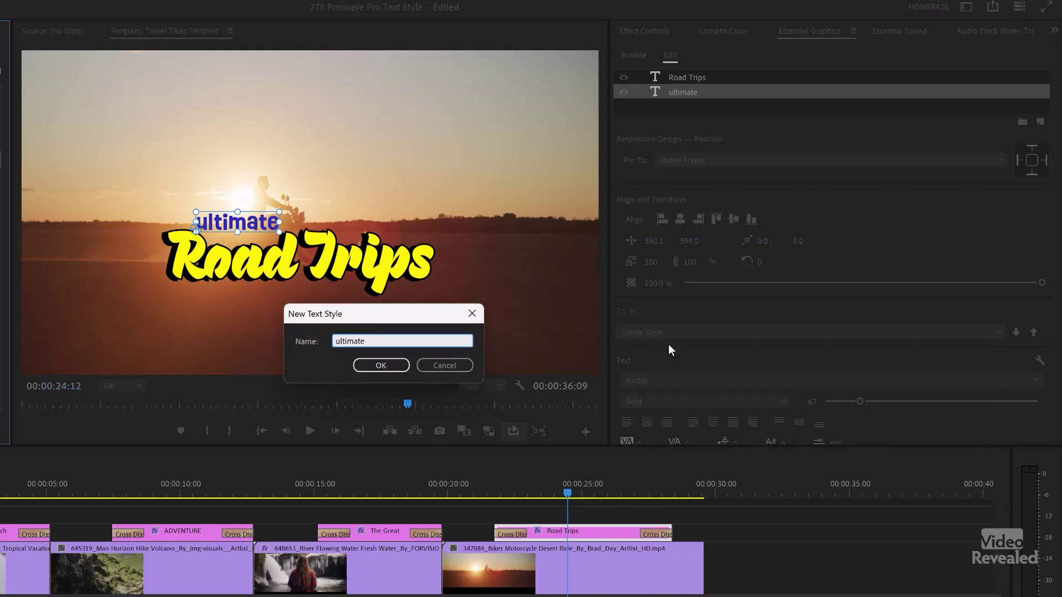
key("Return")
- Create a text style named road trips from the Road Trips text layer of the same title
left_click(680, 79)
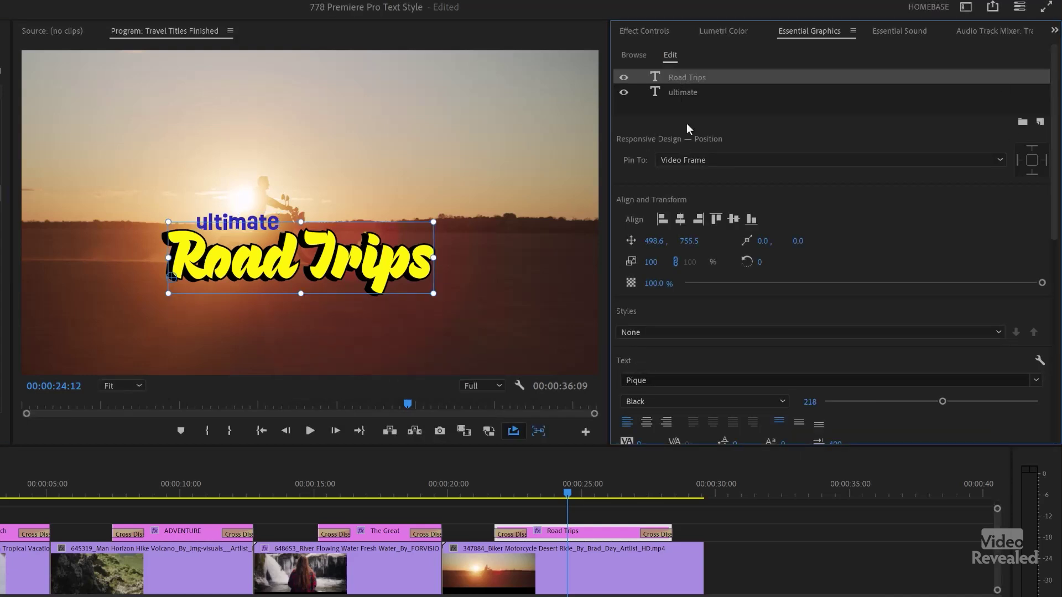
left_click(678, 333)
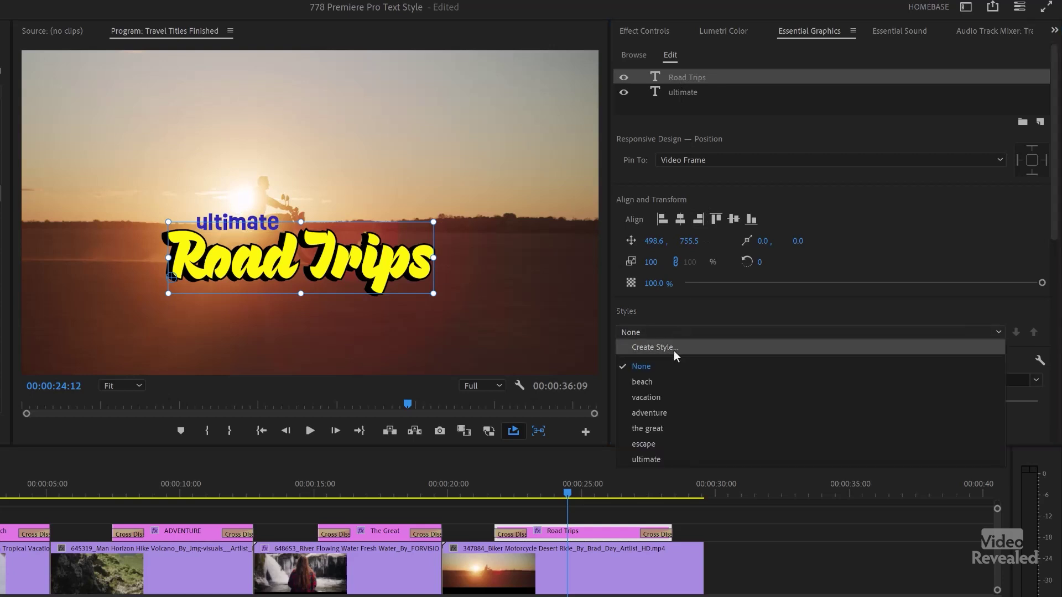
left_click(672, 350)
type("road trips")
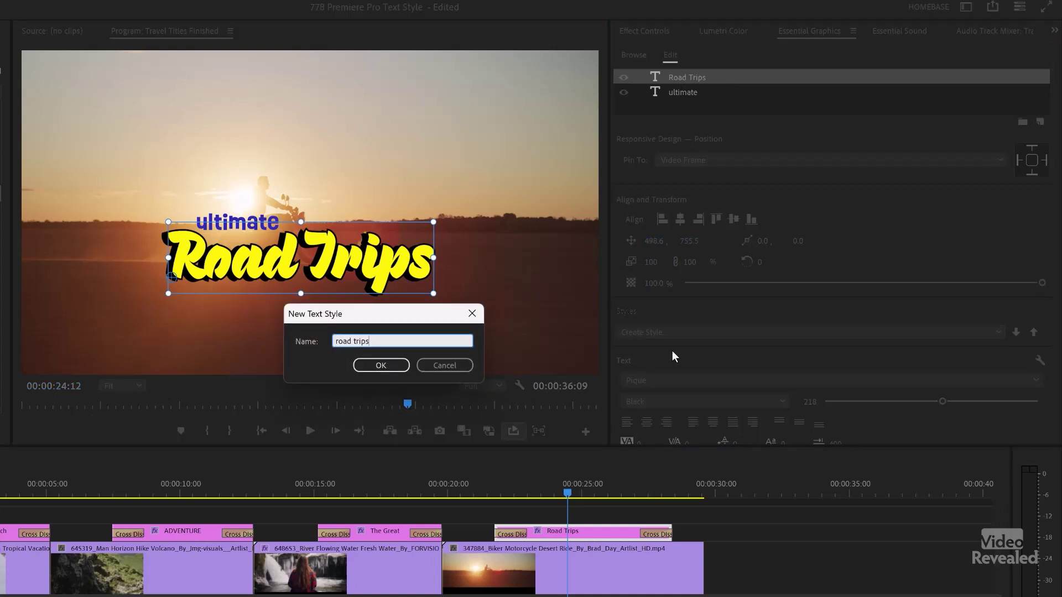
key("Return")
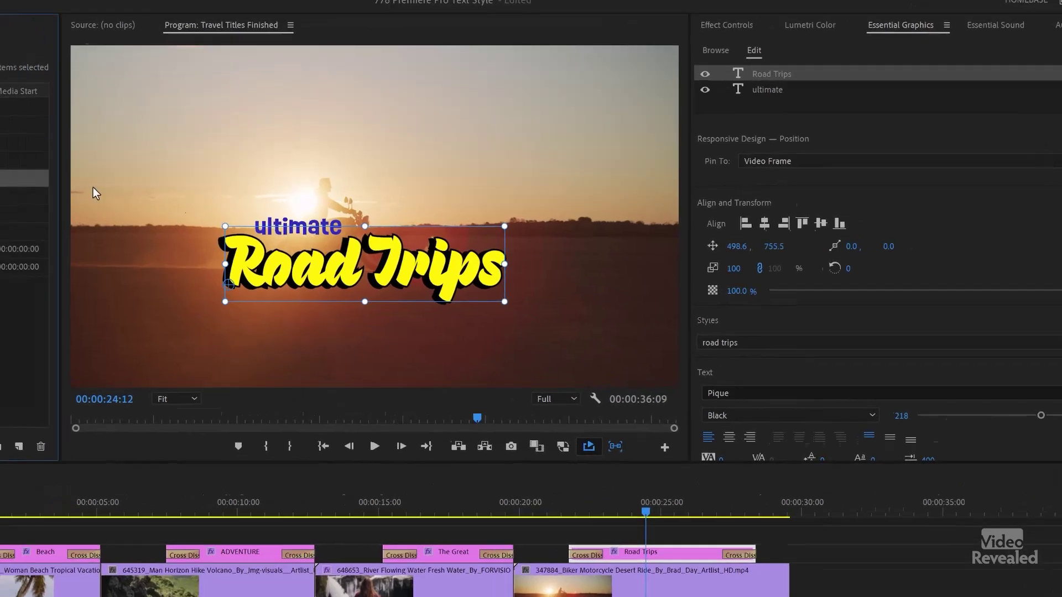
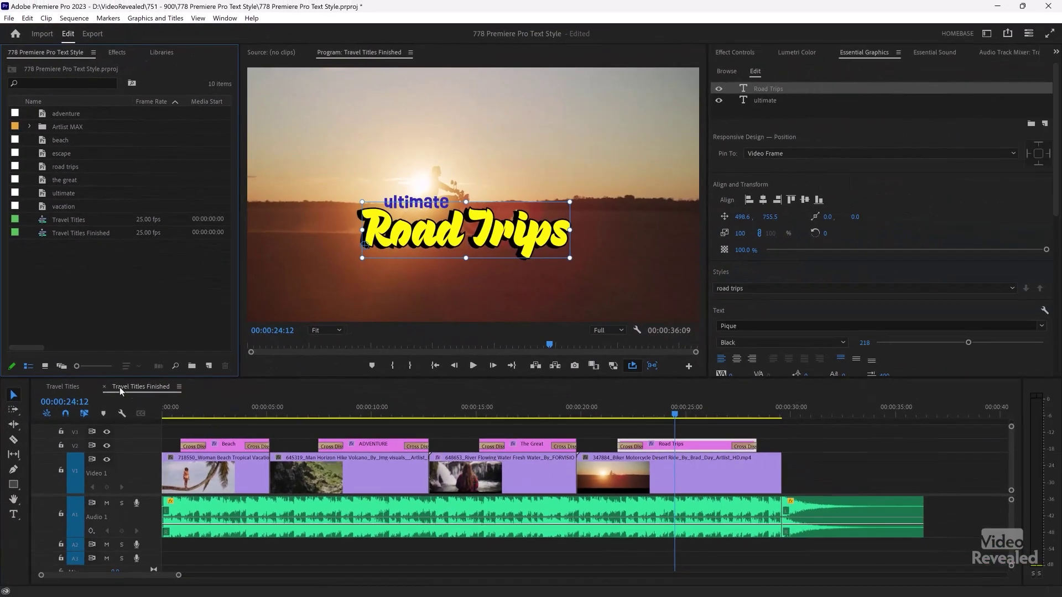
- Open the Travel Titles sequence and turn off Selection Follows Playhead
left_click(65, 387)
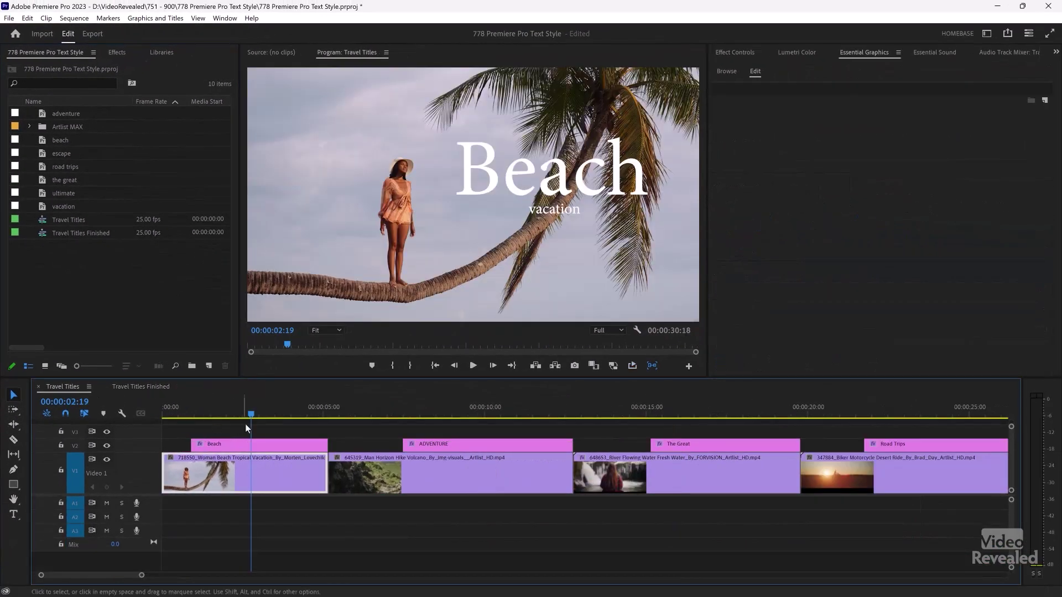
mouse_move(250, 416)
left_mouse_down()
mouse_move(910, 433)
mouse_move(264, 409)
left_mouse_up()
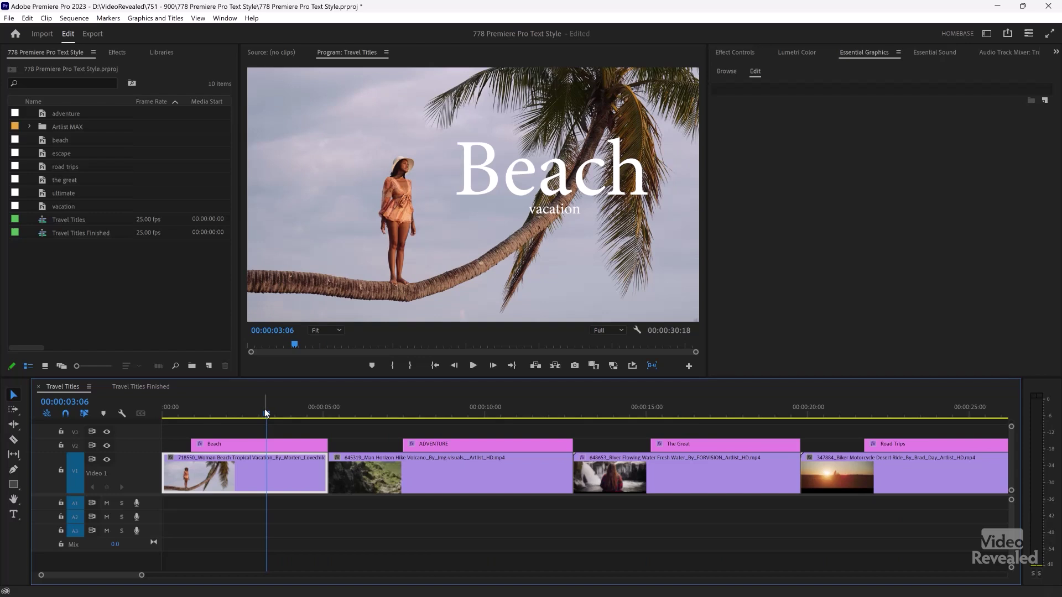
left_click(75, 18)
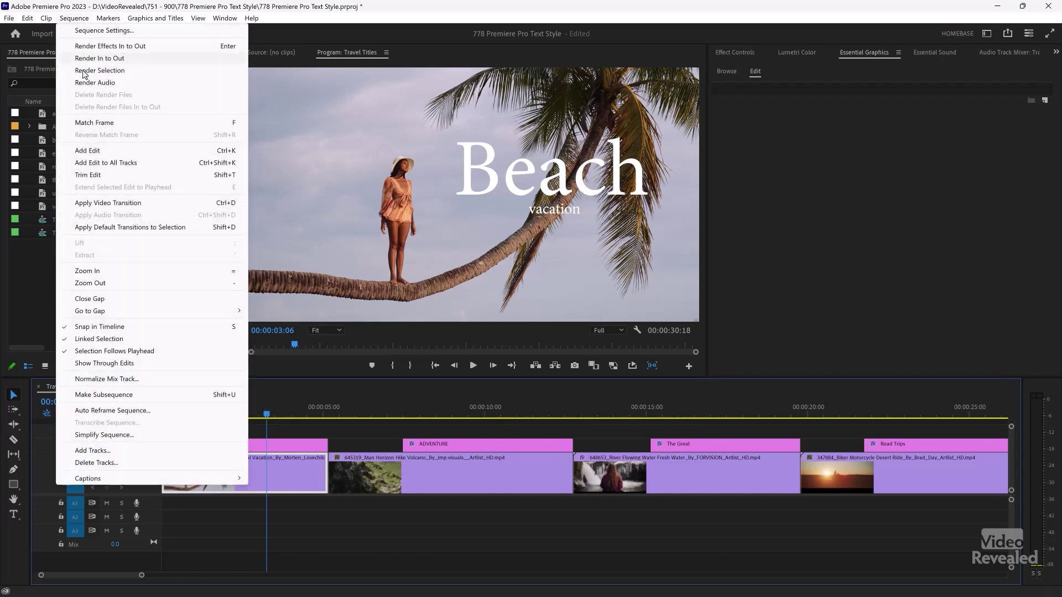
left_click(117, 352)
- Apply the beach text style from the project to the whole Beach title clip in the Travel Titles sequence
left_click(266, 406)
left_click(274, 442)
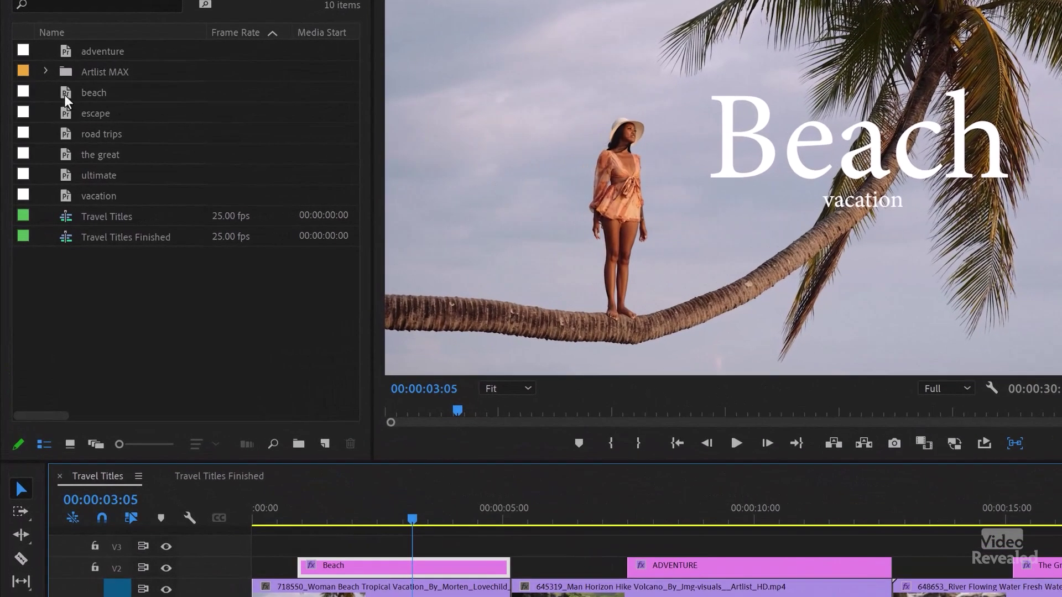
mouse_move(66, 98)
left_mouse_down()
mouse_move(354, 592)
mouse_move(356, 570)
left_mouse_up()
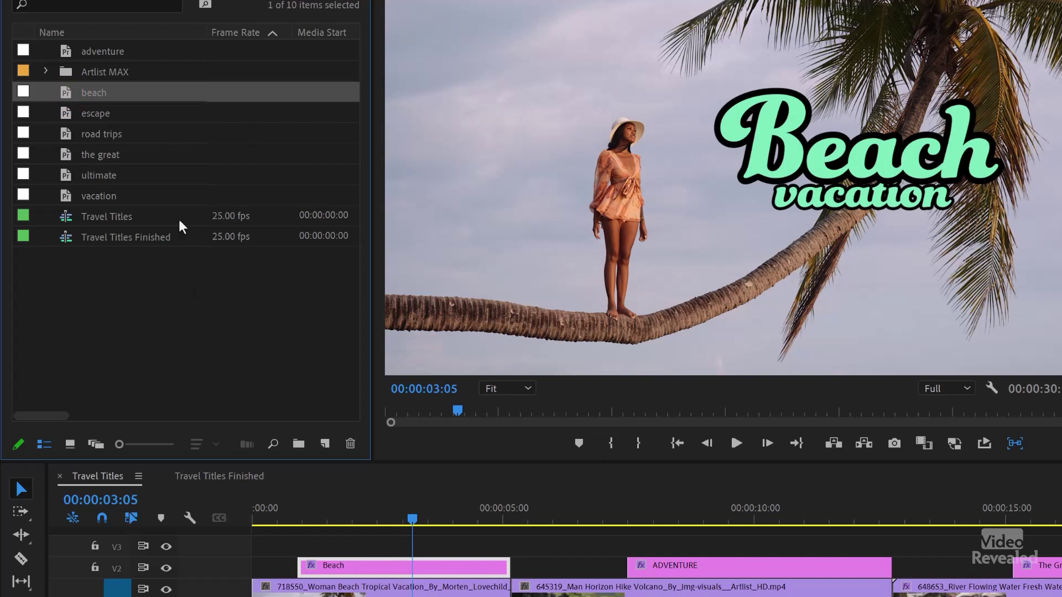
- Apply the vacation text style to only the vacation text layer of the Beach title
left_click(430, 561)
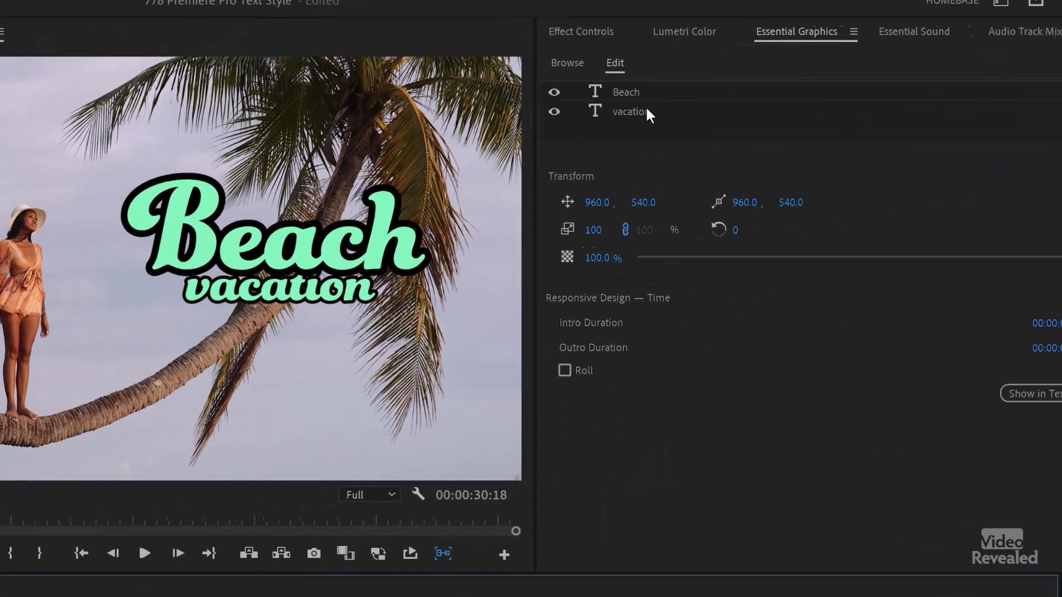
left_click(645, 112)
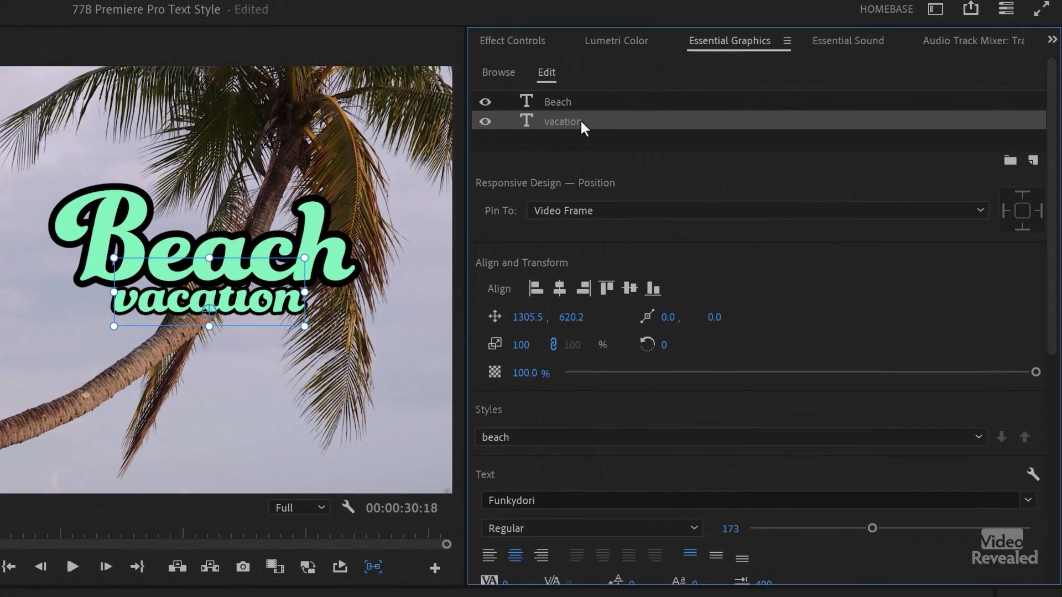
left_click(585, 436)
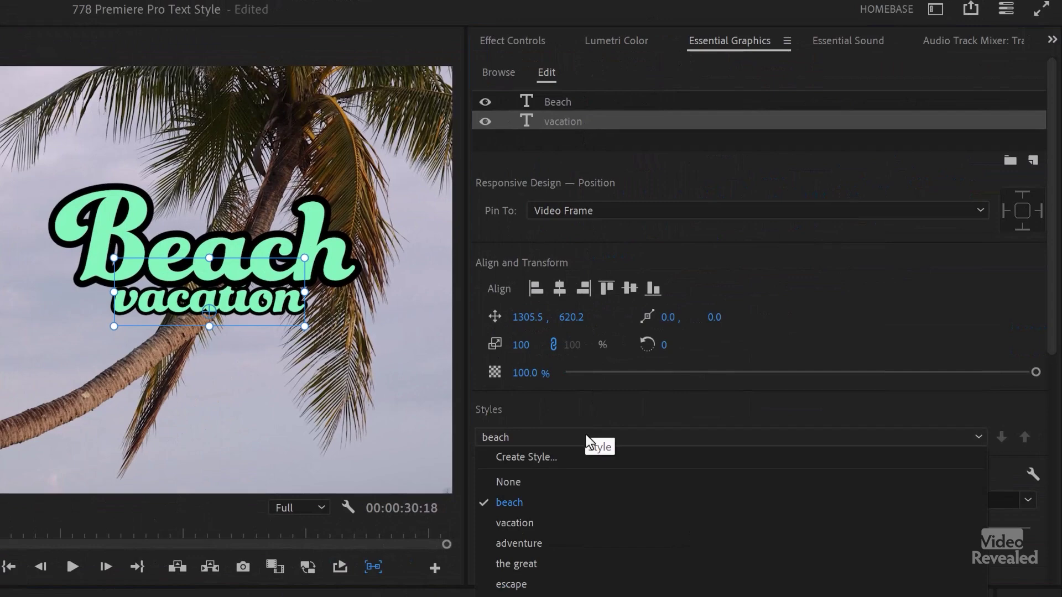
left_click(553, 523)
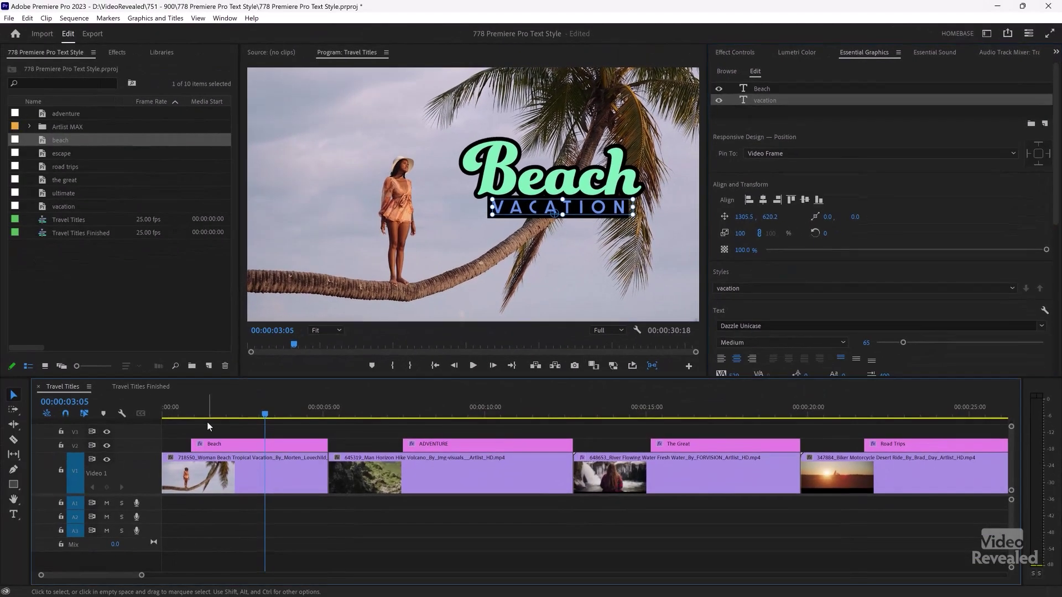
- Add the default transition to both ends of the Beach title clip and play the title back
left_click_drag(38, 483, 7, 483)
left_click_drag(196, 410, 250, 414)
left_click(253, 443)
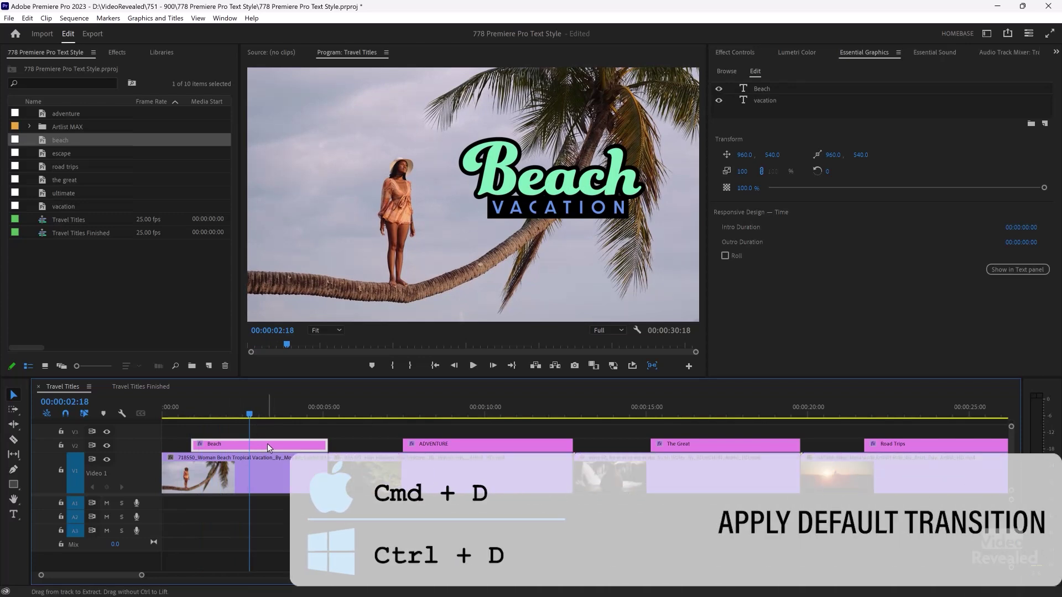
key("ctrl+d")
left_click_drag(195, 408, 186, 407)
key("space")
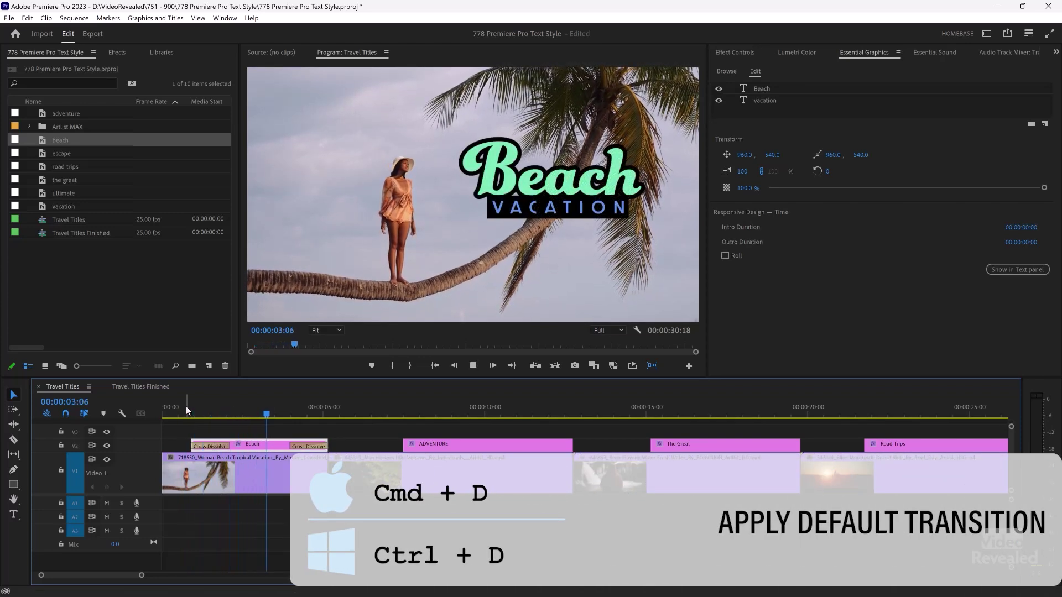
- Apply the adventure text style from the project to the ADVENTURE title clip
left_click_drag(333, 404, 466, 403)
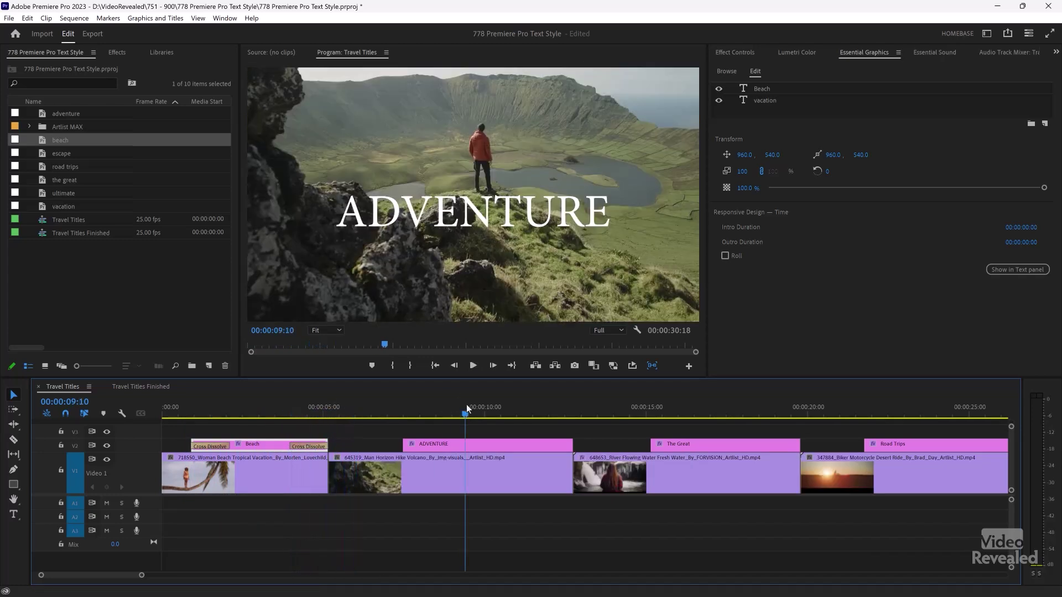
left_click(477, 447)
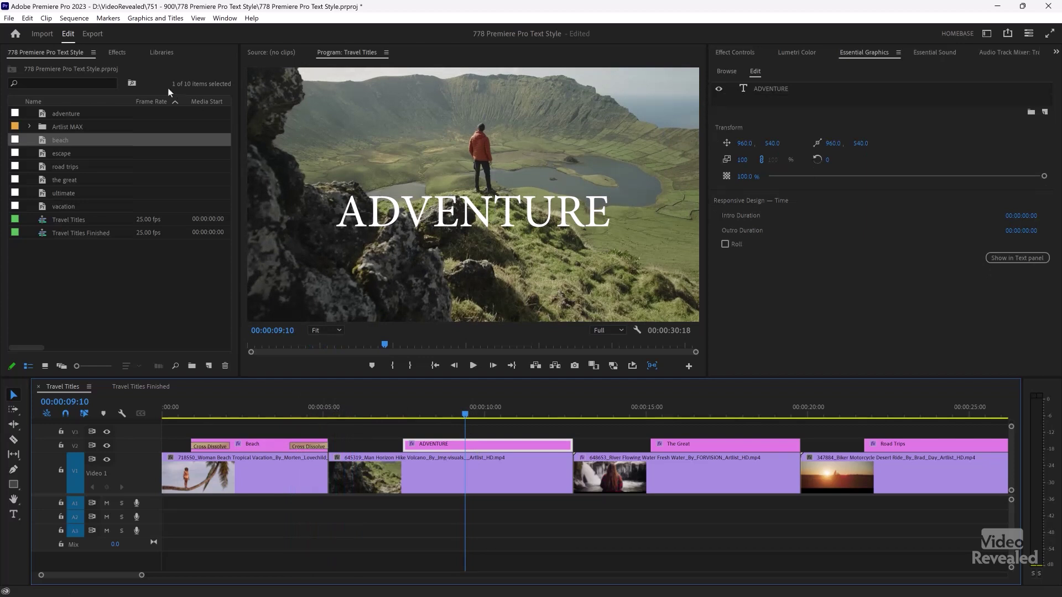
left_click_drag(44, 115, 481, 419)
- Replace the ADVENTURE title's text with HIKING
double_click(492, 220)
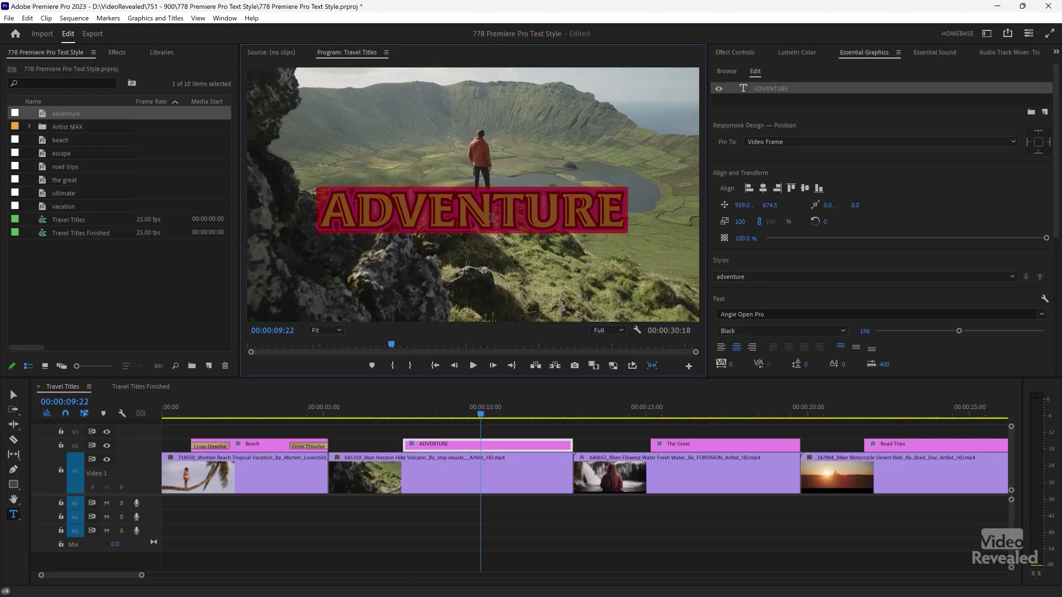
type("HIKING")
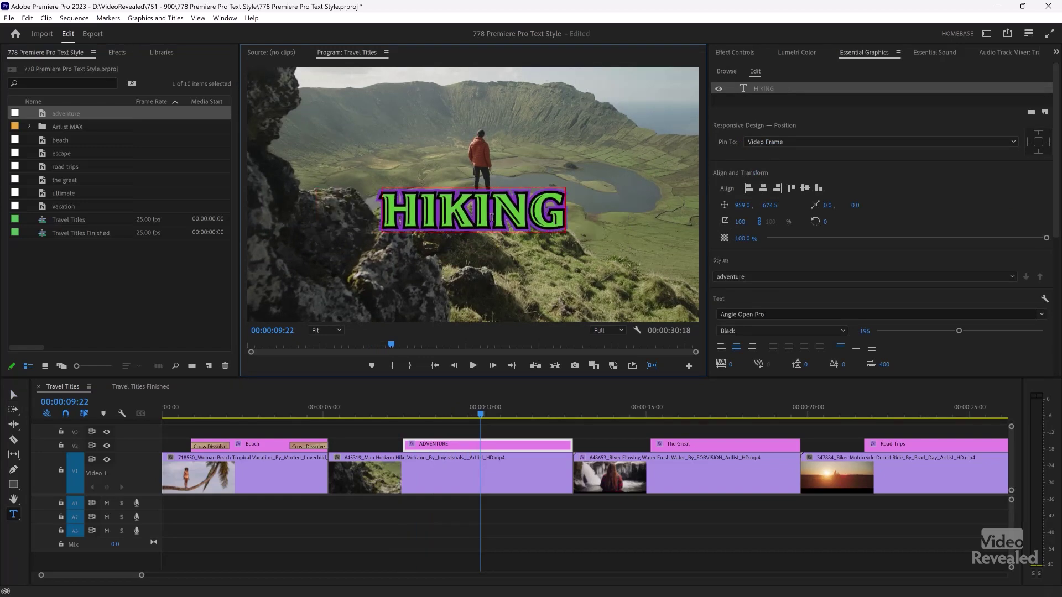
left_click_drag(481, 416, 477, 416)
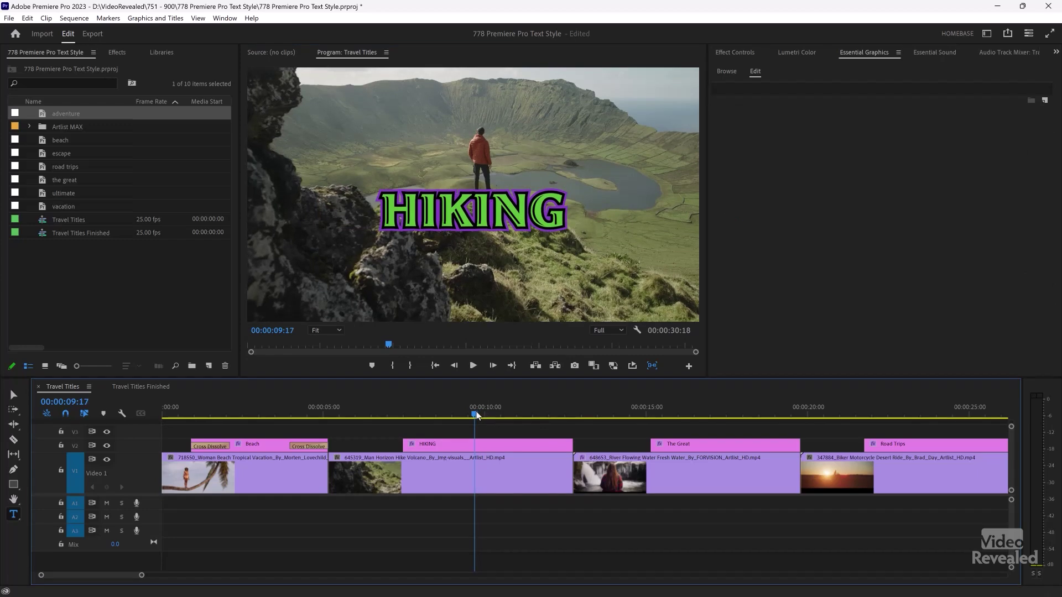
- Compare the HIKING title with the ADVENTURE title in the Travel Titles Finished sequence, and return to the Travel Titles sequence
left_click(159, 386)
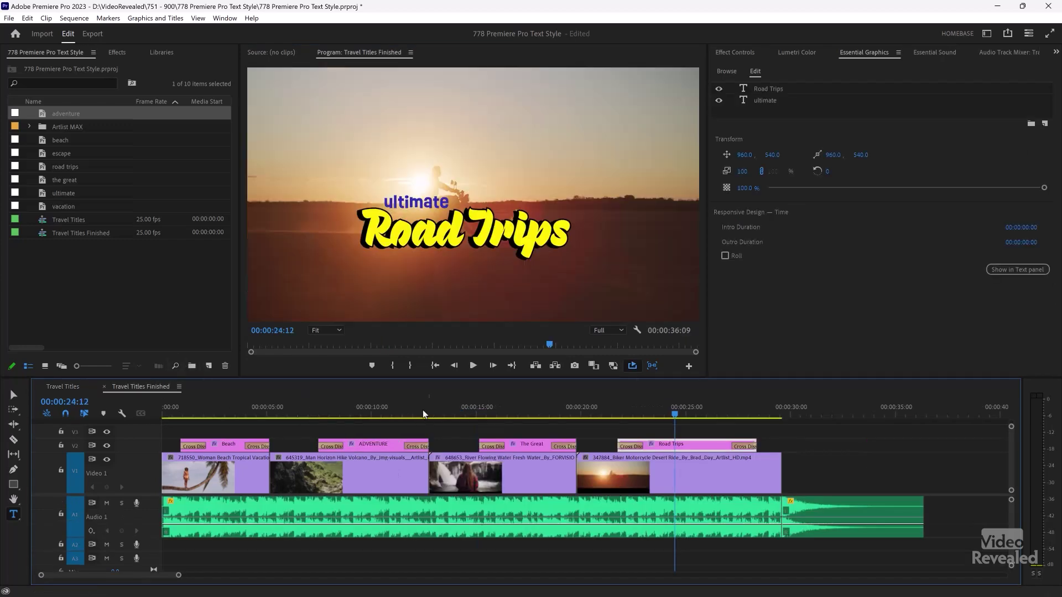
left_click(360, 412)
left_click_drag(360, 410, 363, 409)
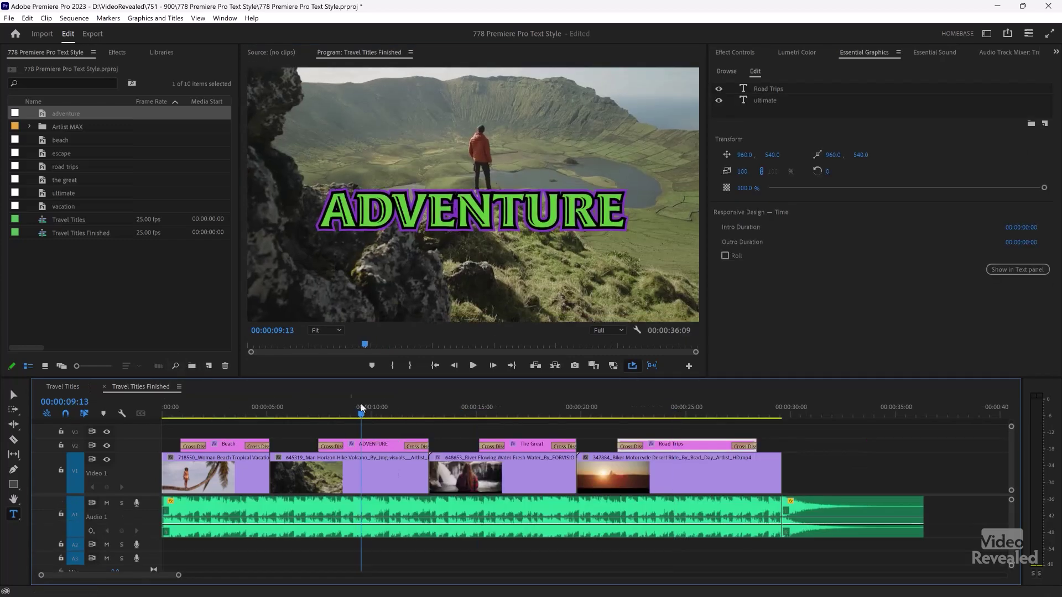
left_click(77, 387)
left_click(479, 413)
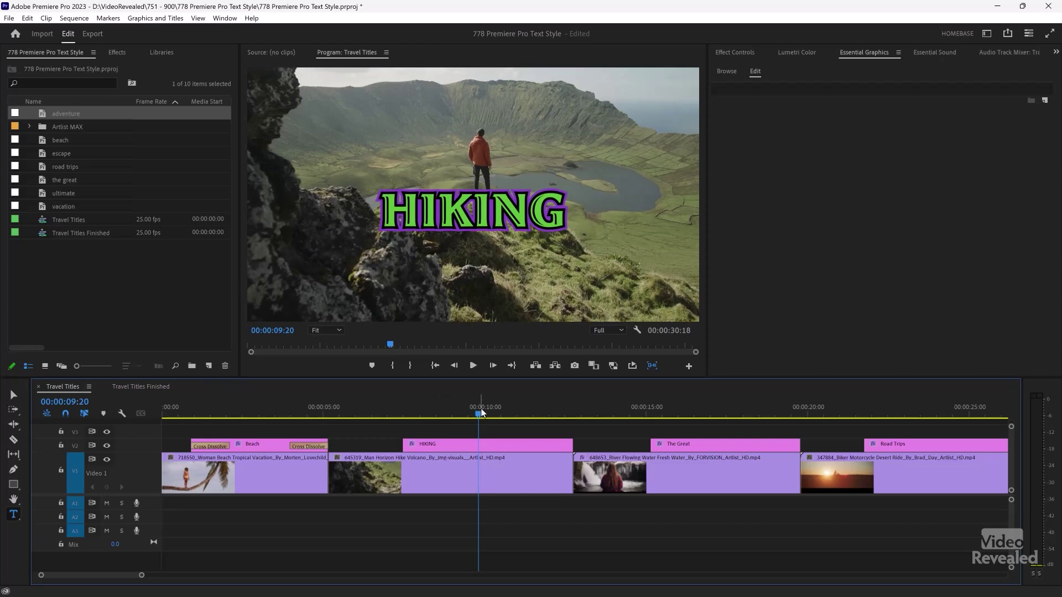
- Apply the text style named the great to The Great text layer of the third title in Travel Titles
left_click_drag(691, 417, 702, 417)
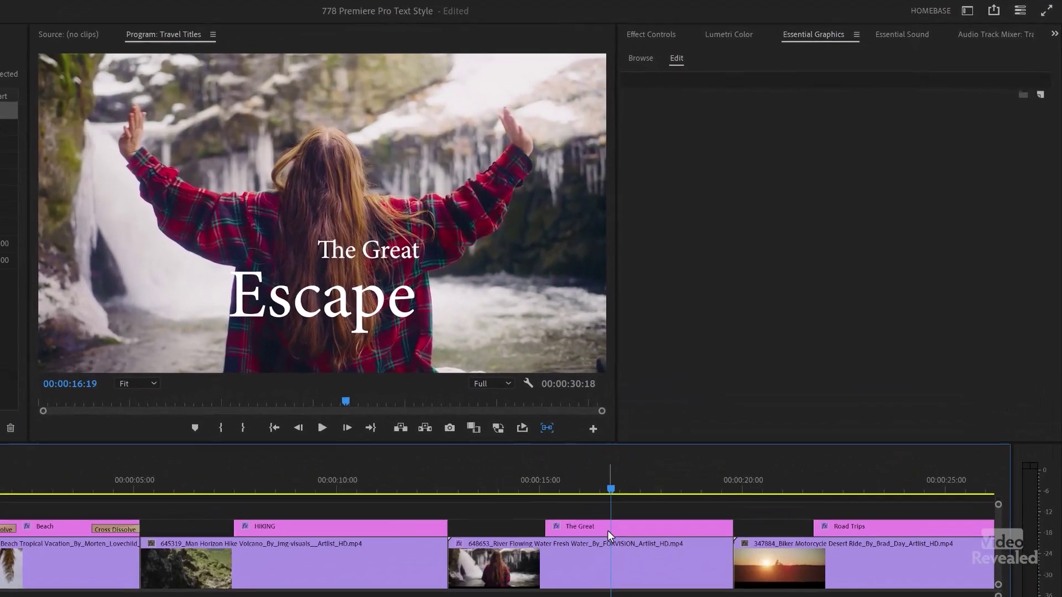
left_click(700, 444)
left_click(716, 79)
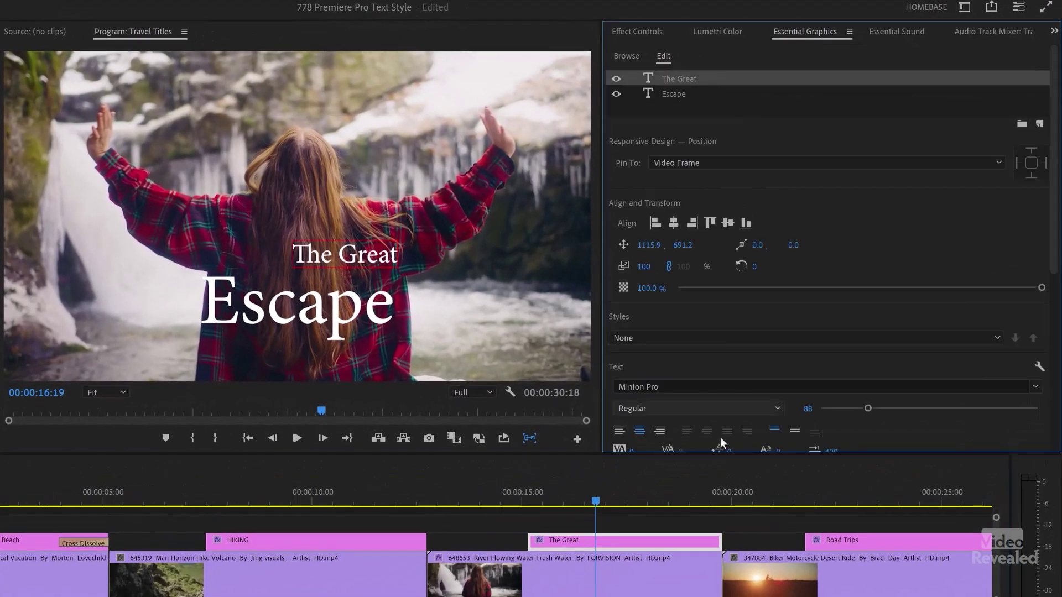
left_click(685, 340)
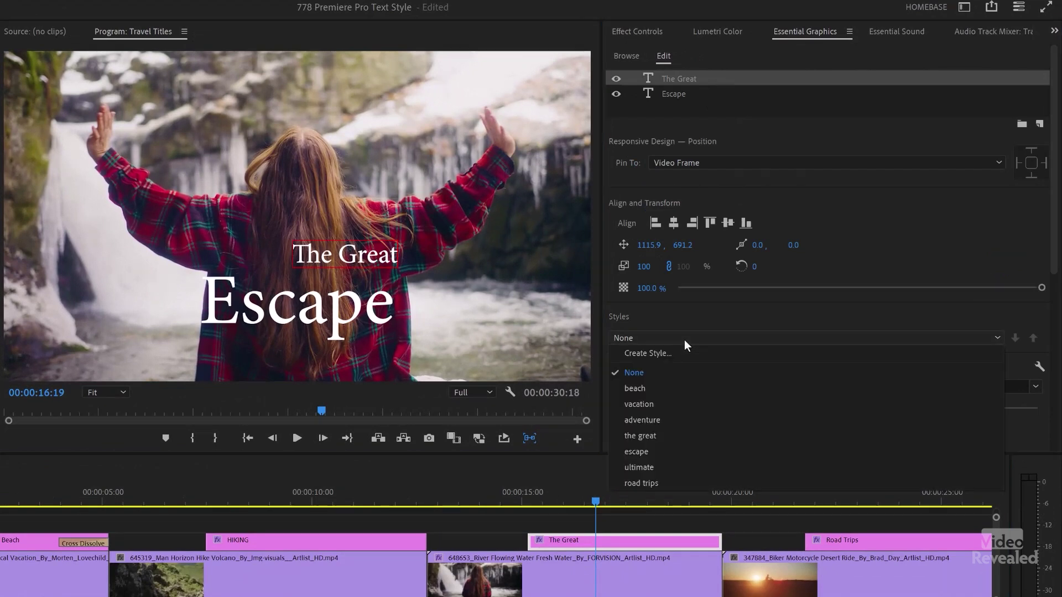
left_click(679, 436)
- Apply the escape text style to the Escape text layer of the third title
left_click(704, 95)
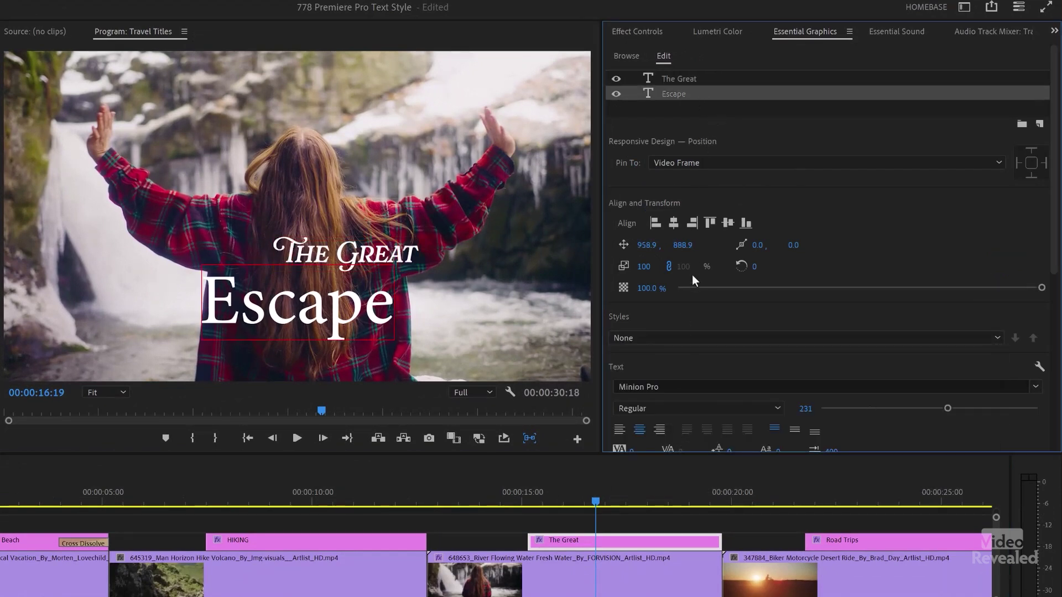
left_click(683, 339)
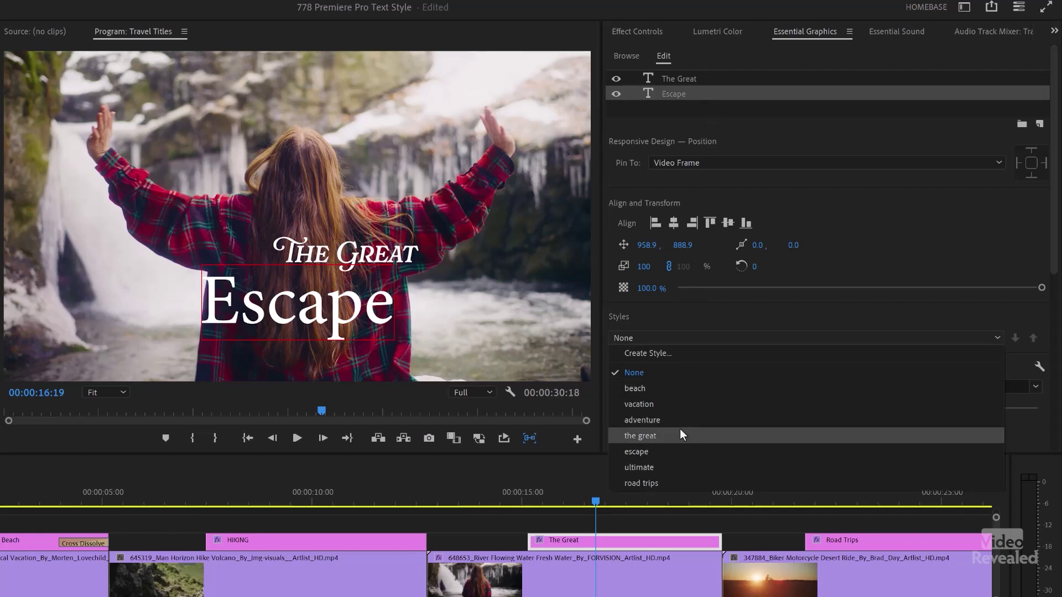
left_click(671, 452)
- Apply the text style named ultimate to the ultimate text layer of the Road Trips title in Travel Titles
left_click(858, 494)
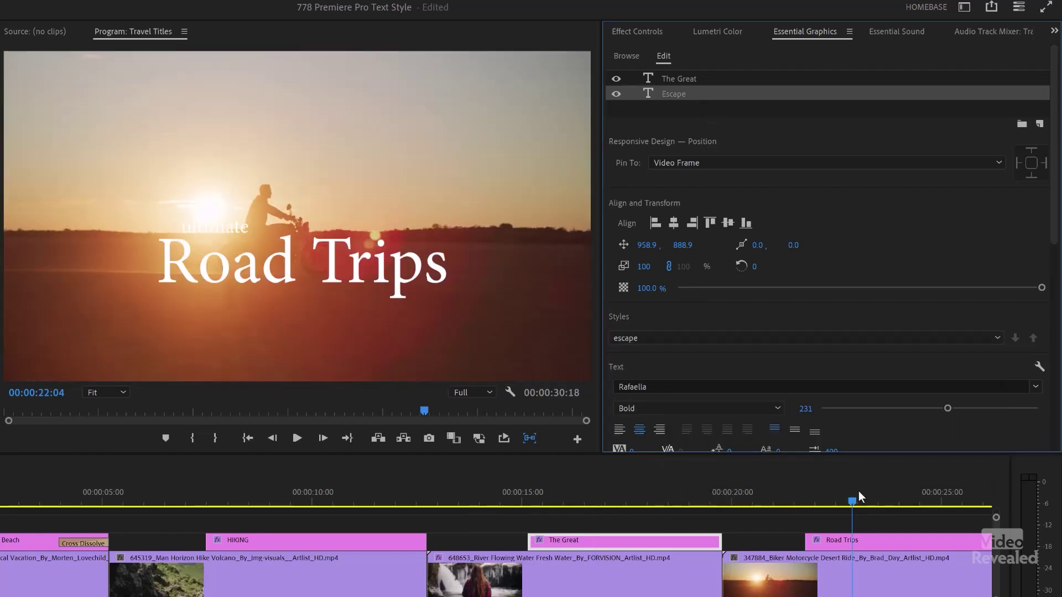
left_click(849, 539)
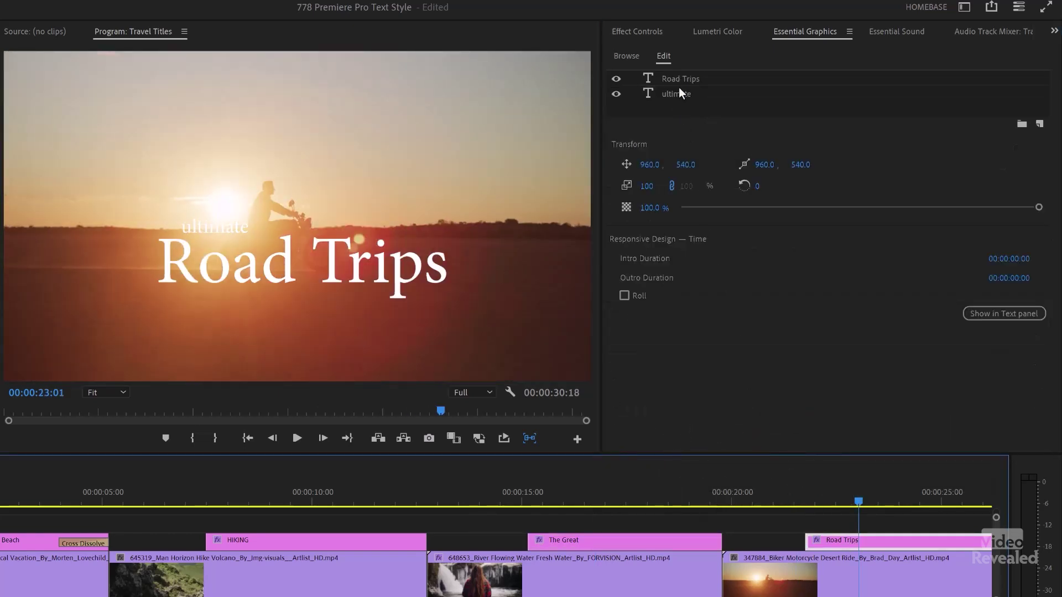
left_click(679, 94)
left_click(681, 337)
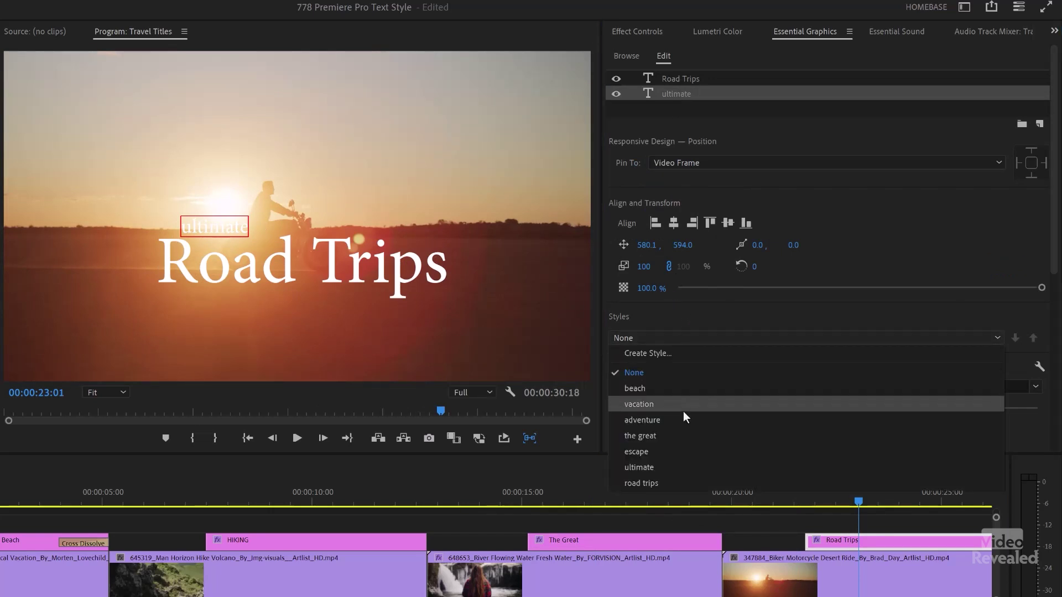
left_click(666, 467)
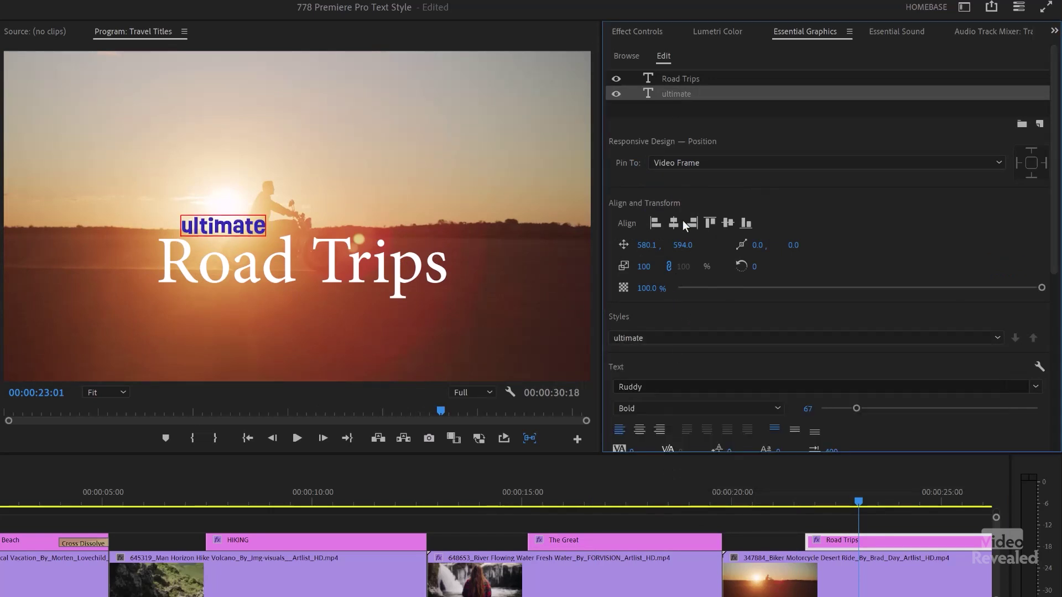
- Apply the road trips text style to the Road Trips text layer and scrub through the title to check it
left_click(680, 75)
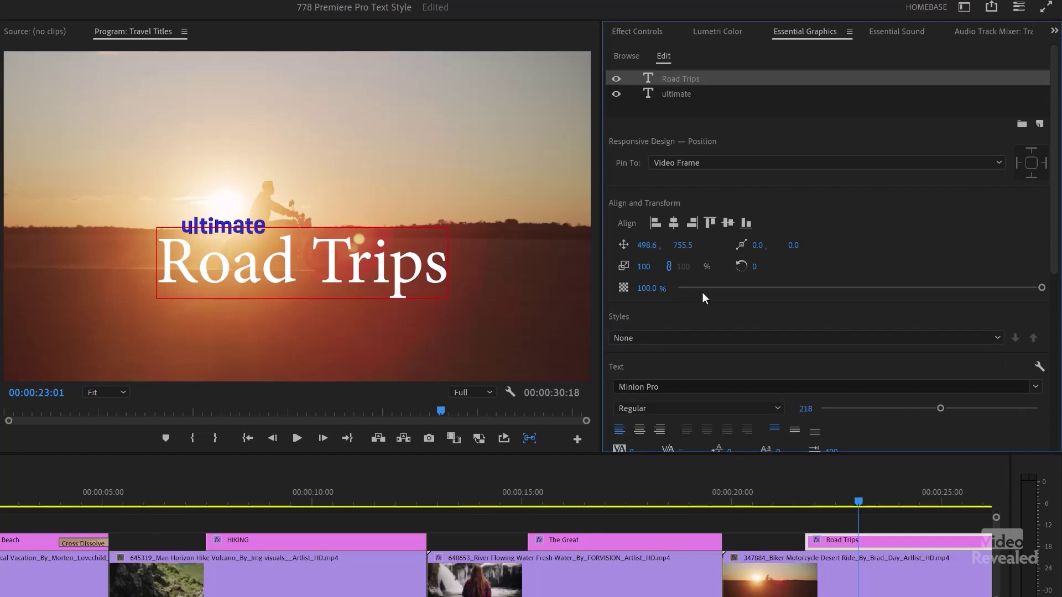
left_click(678, 337)
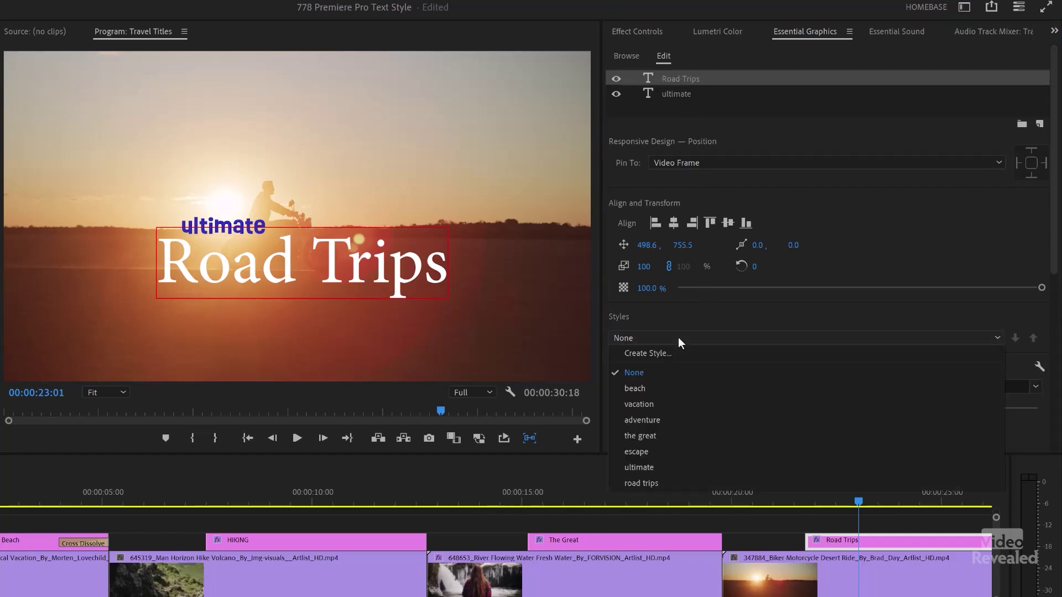
left_click(669, 483)
left_click_drag(832, 495, 866, 494)
- Change the stroke color of the Escape text layer in The Great title to dark blue 084178
left_click(623, 492)
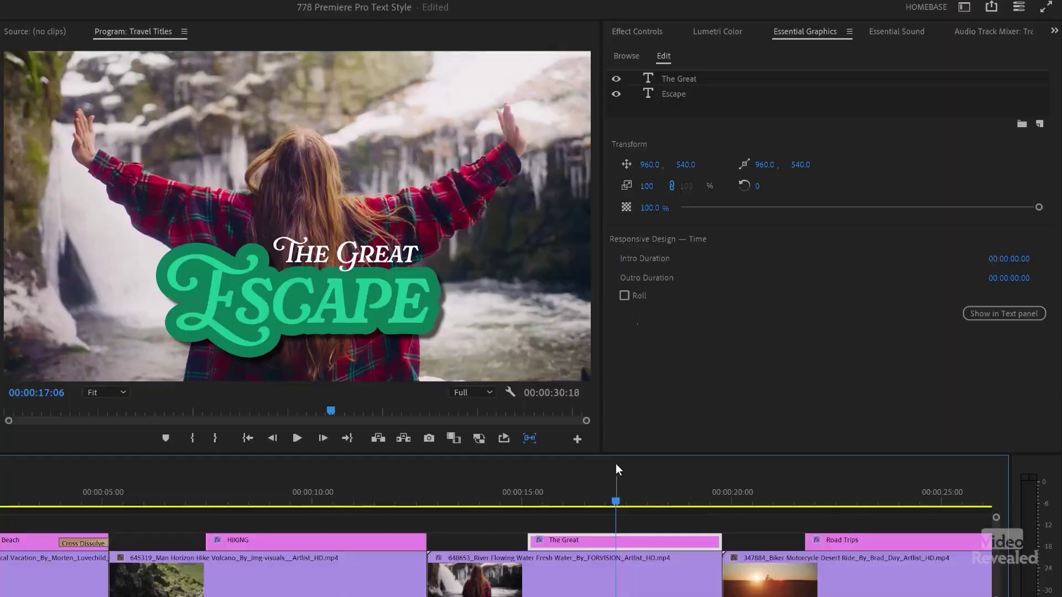
left_click(675, 95)
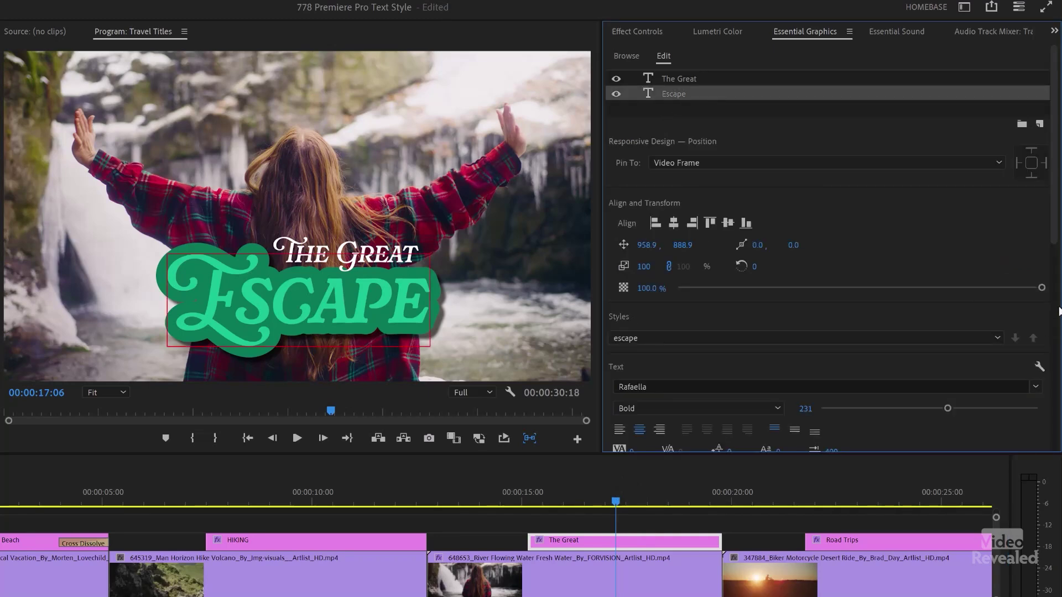
scroll(1059, 312, "down", 8)
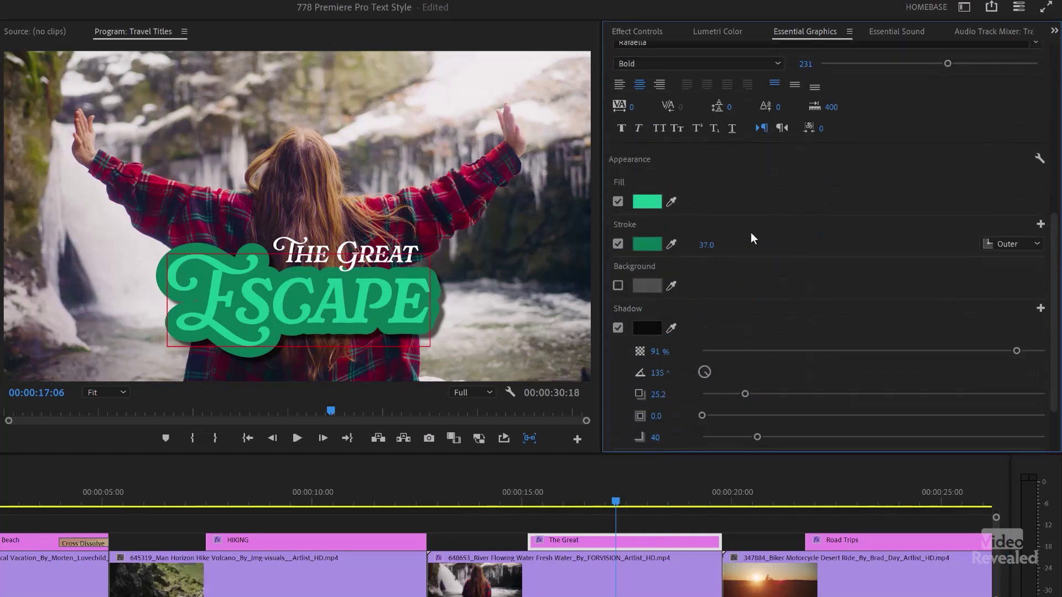
left_click(642, 241)
mouse_move(490, 227)
left_mouse_down()
mouse_move(806, 328)
mouse_move(837, 290)
left_mouse_up()
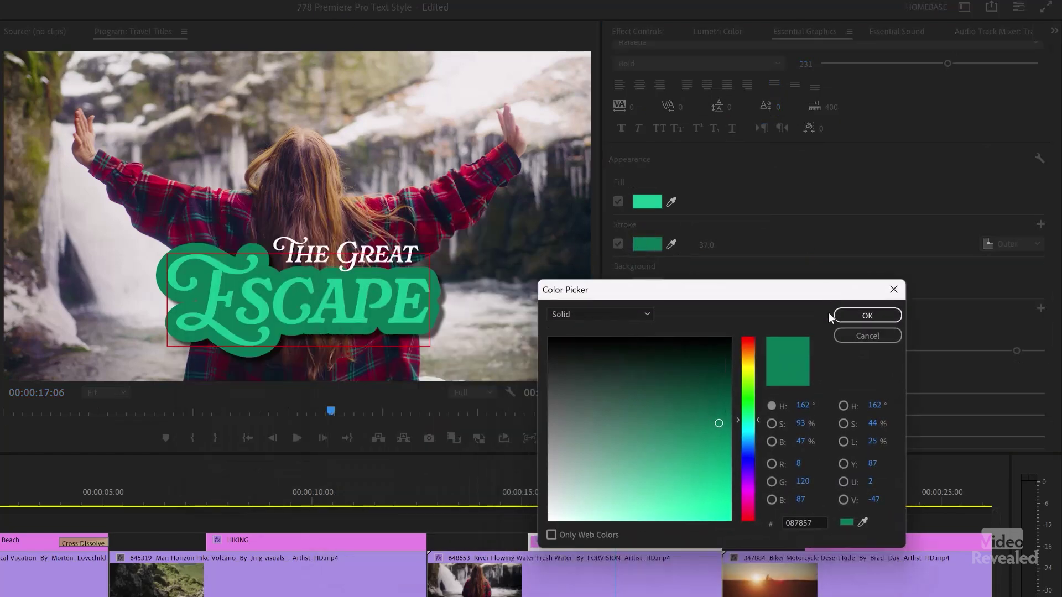
mouse_move(755, 418)
left_mouse_down()
mouse_move(758, 350)
mouse_move(760, 444)
left_mouse_up()
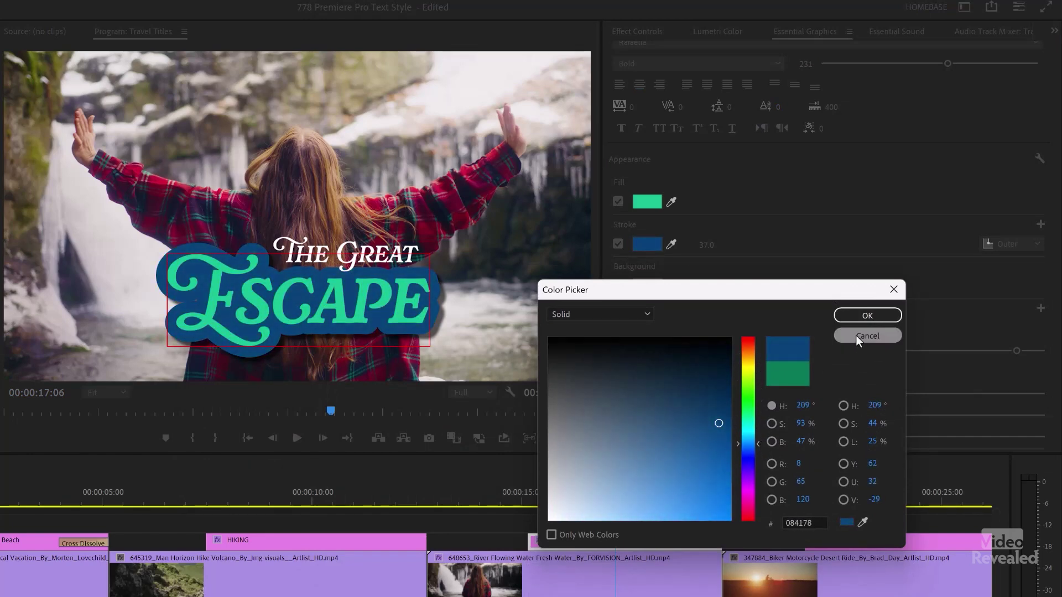
left_click(864, 317)
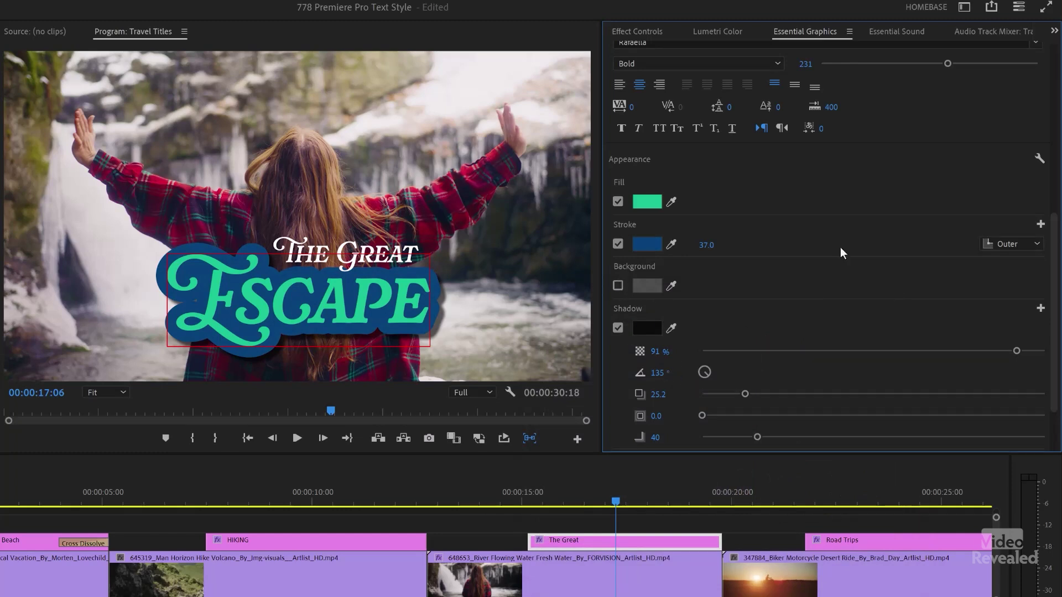
left_click_drag(1056, 344, 1059, 176)
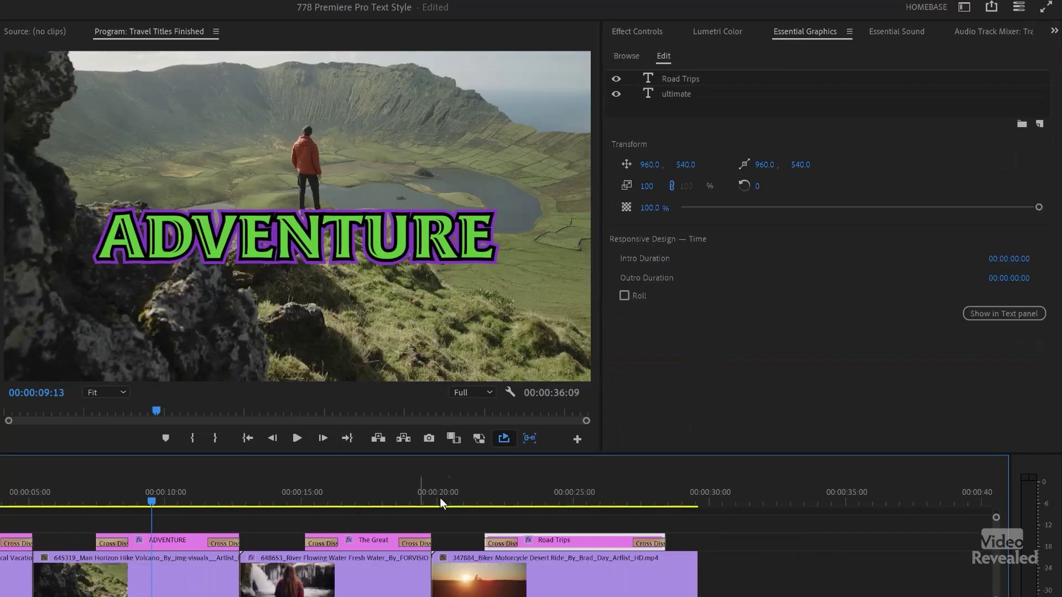
- Inspect the Escape text layer of The Great title in the Travel Titles Finished sequence
left_click_drag(353, 493, 370, 415)
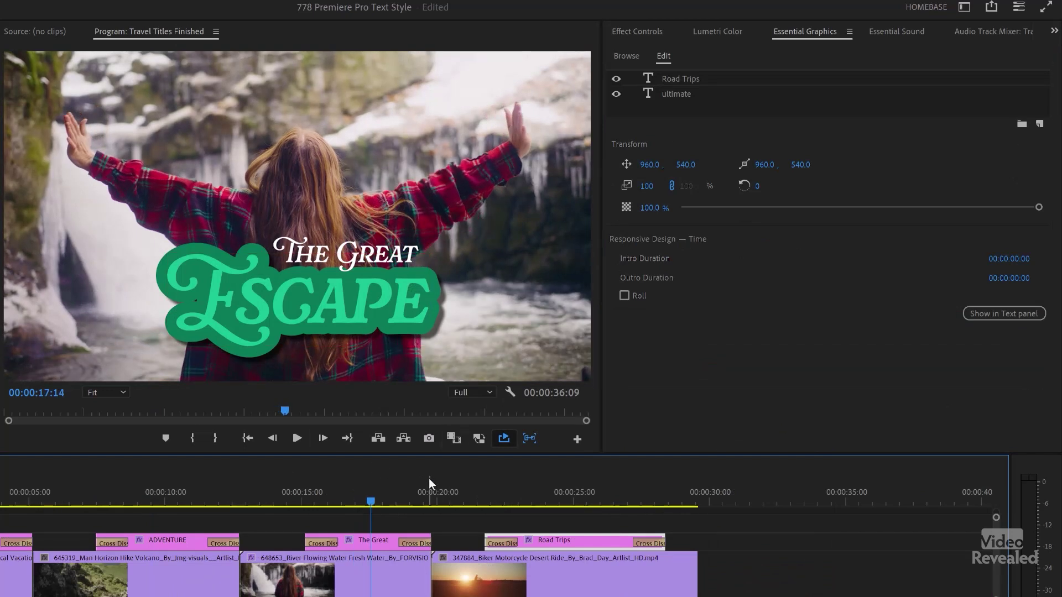
left_click(385, 541)
left_click(706, 95)
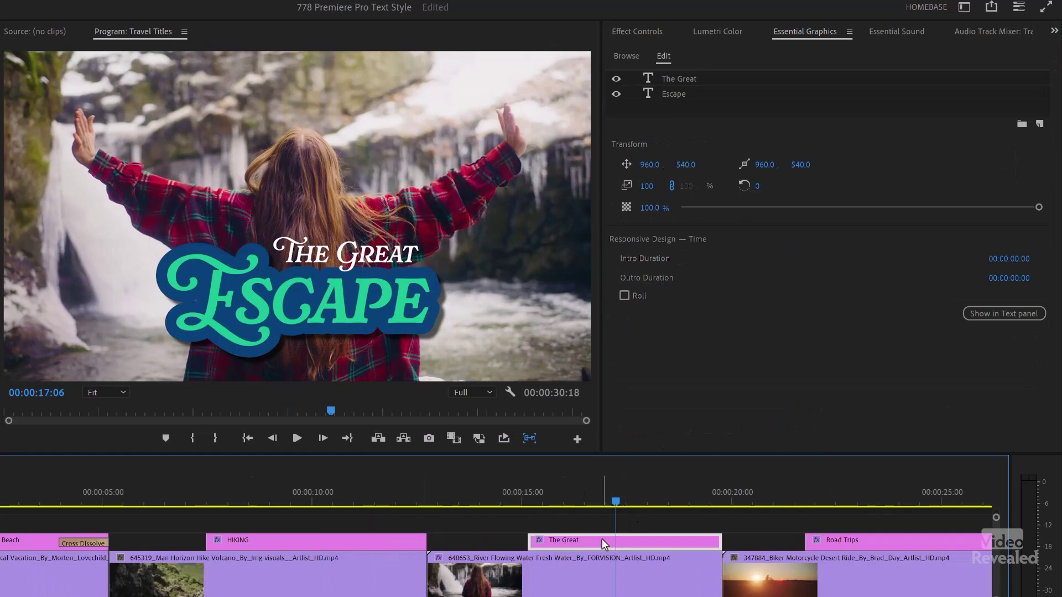
- Reset the Escape layer in Travel Titles to its saved escape style, and undo the reset
left_click(698, 95)
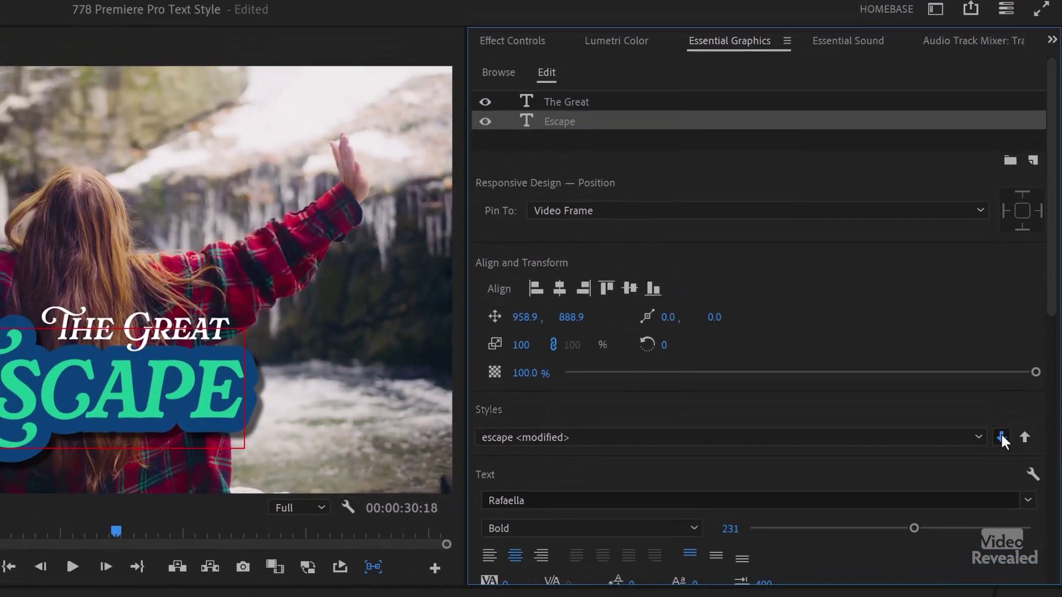
left_click(1001, 438)
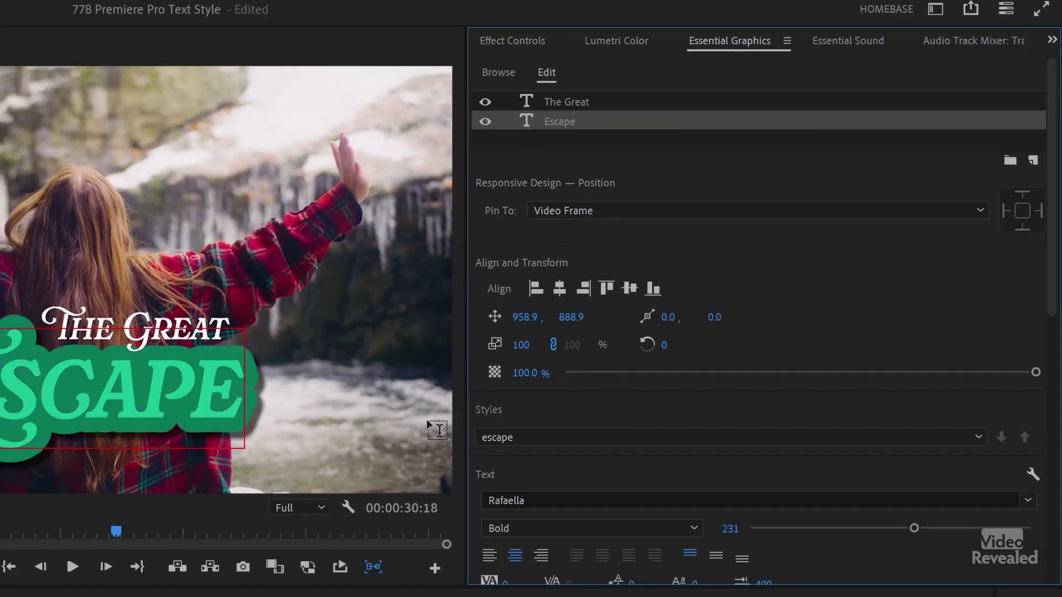
key("ctrl+z")
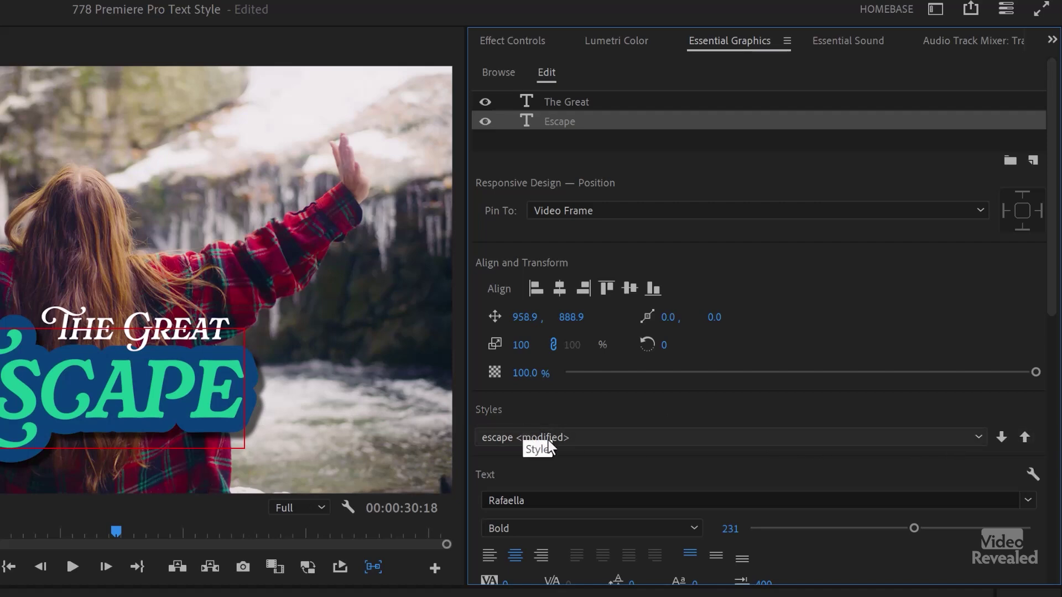
- Update the escape style with the Escape layer's modified formatting and check the matching title in Travel Titles Finished
left_click(1026, 439)
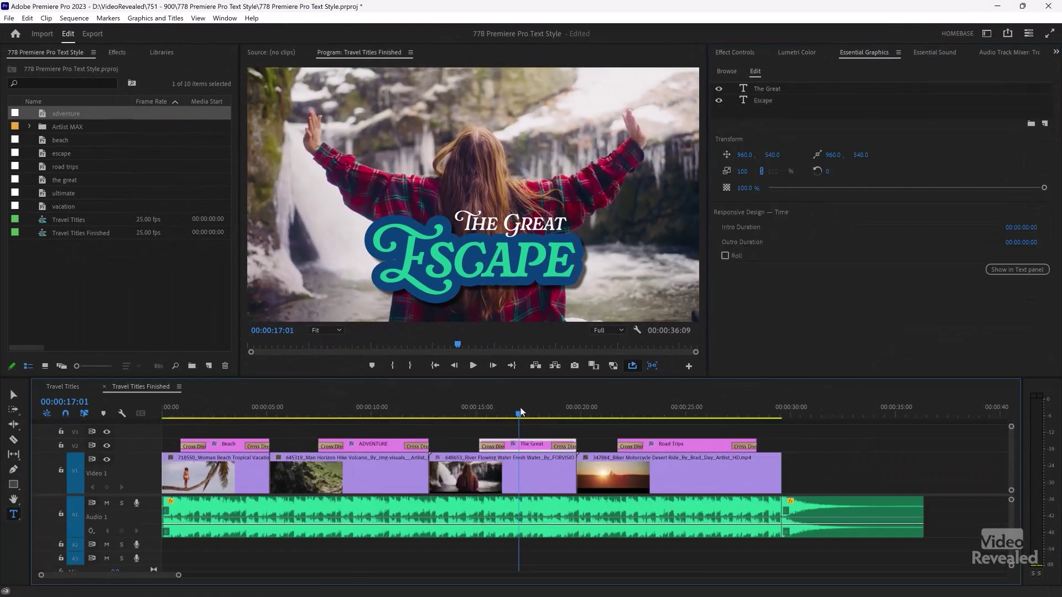
left_click_drag(521, 412, 541, 413)
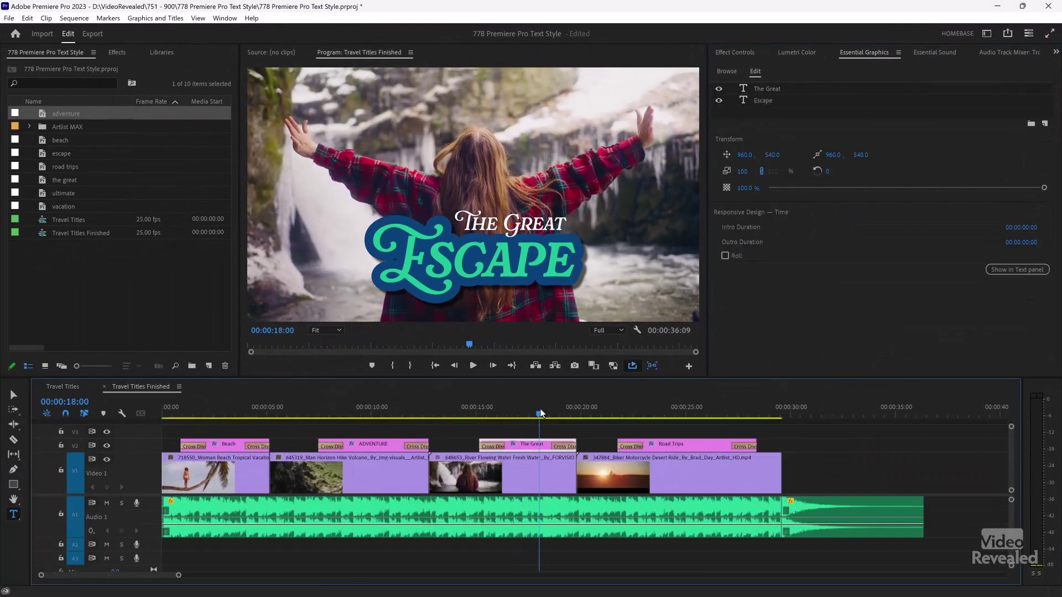
- Replace the Escape text with Get Away in the Travel Titles sequence and compare it with Travel Titles Finished
left_click(63, 386)
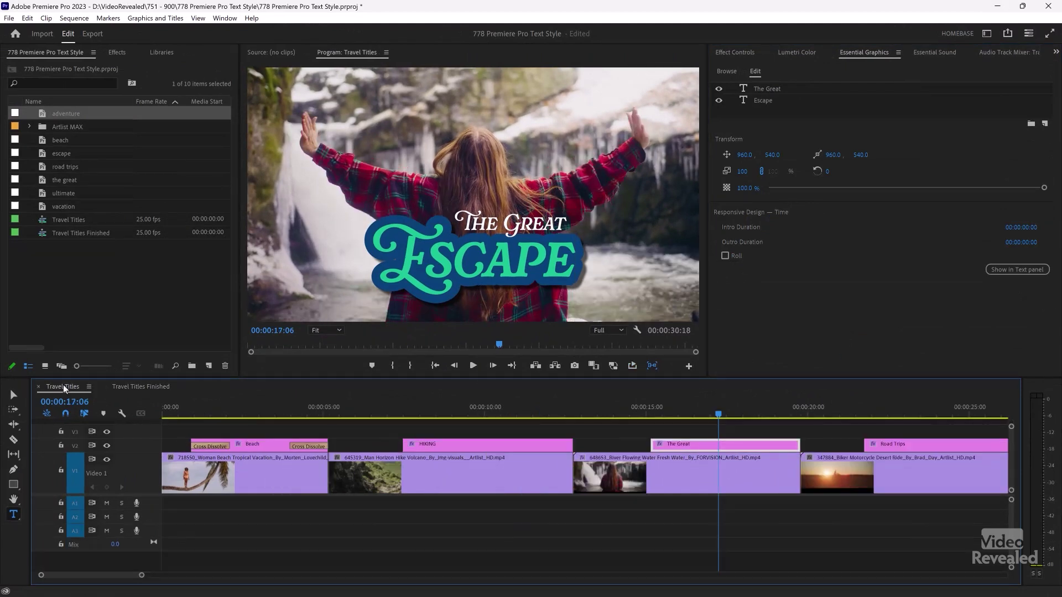
double_click(413, 269)
type("Get Awa")
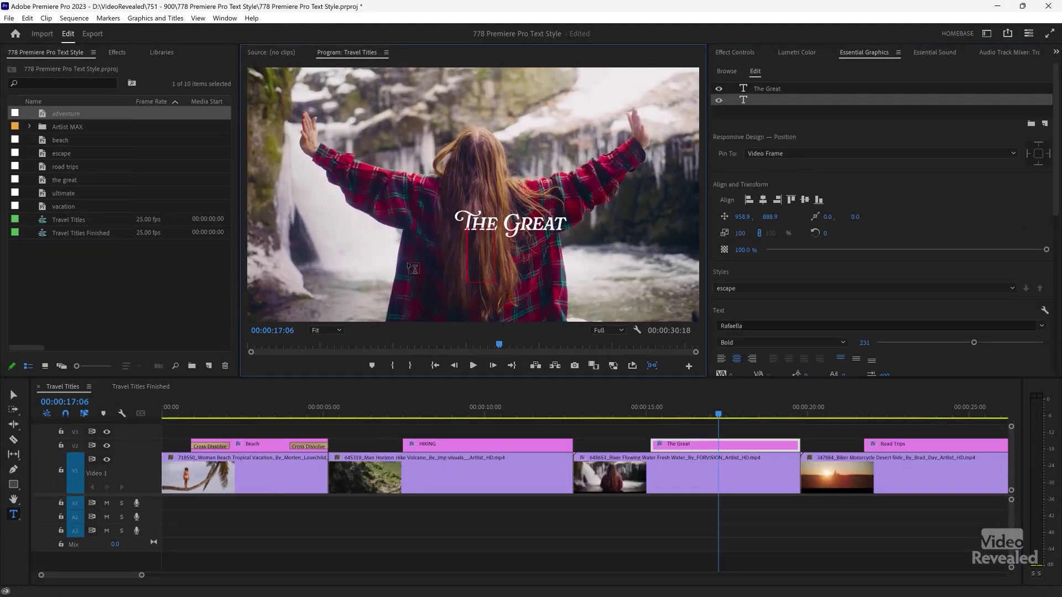
type("y")
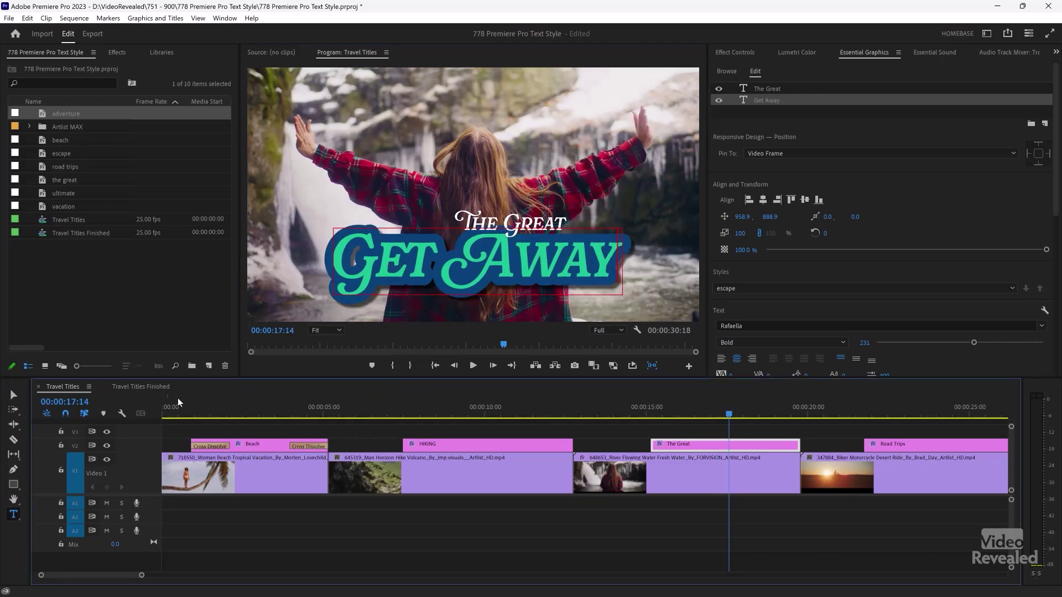
left_click(139, 386)
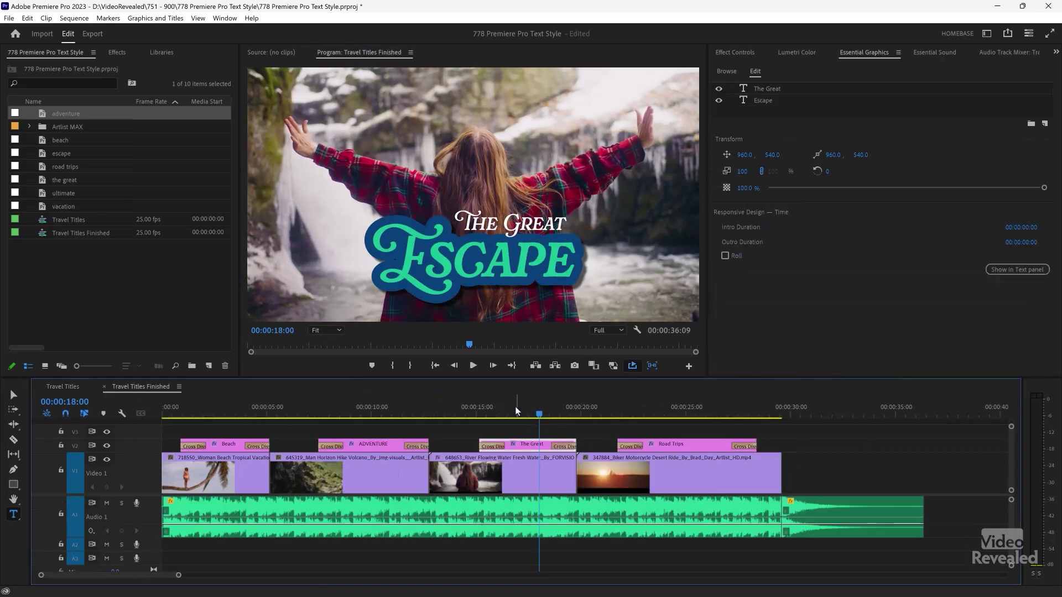
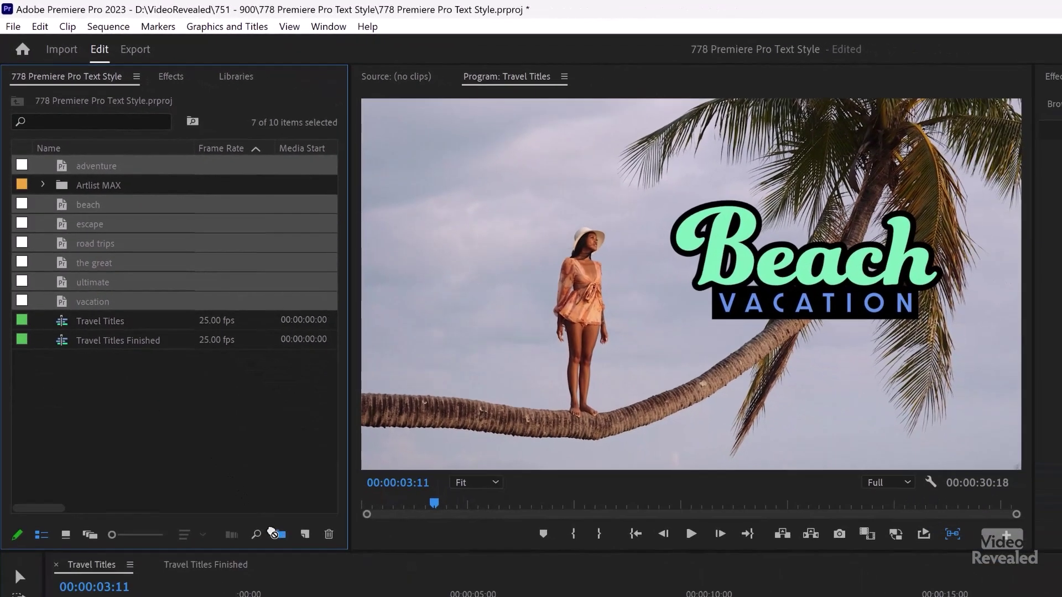
- Create a new bin in the project for the saved text styles
left_click_drag(272, 532, 282, 544)
left_click_drag(64, 306, 282, 539)
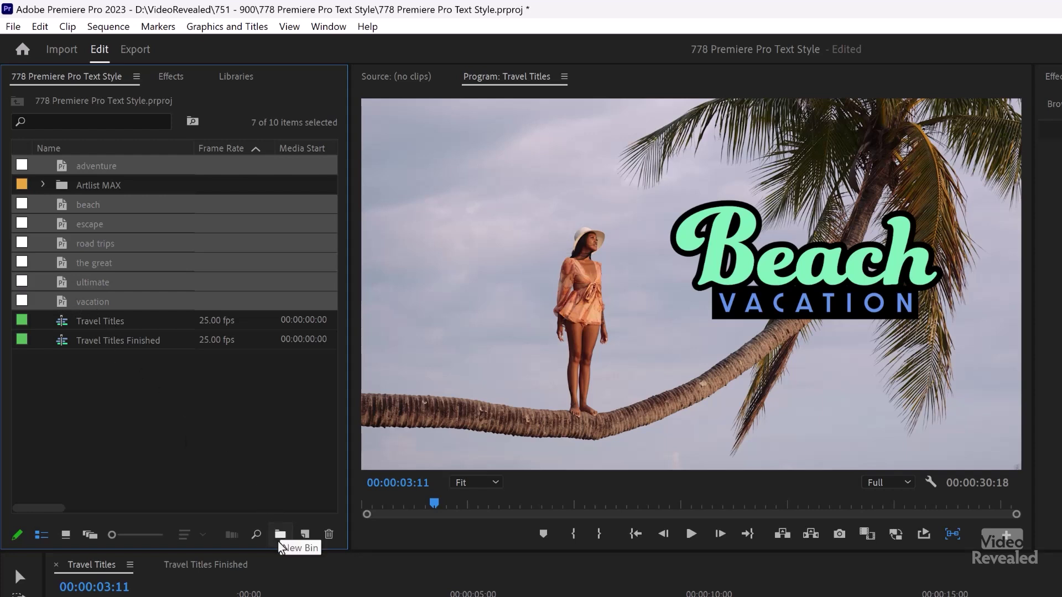
left_click(280, 535)
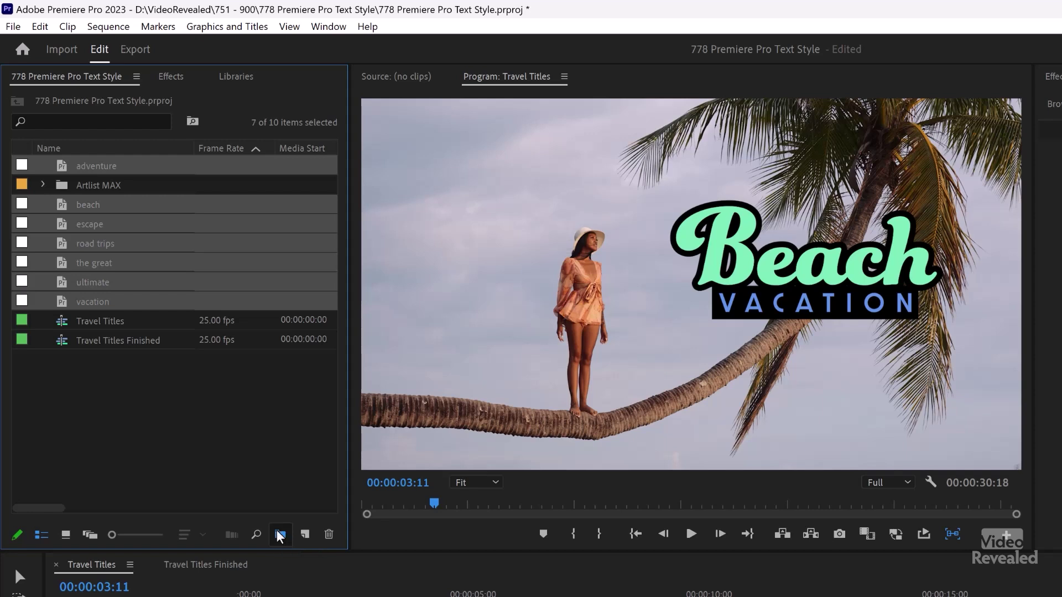
left_click(152, 478)
- Move the adventure, beach, escape, road trips, the great, ultimate and vacation styles into the new bin
left_click_drag(61, 246, 78, 226)
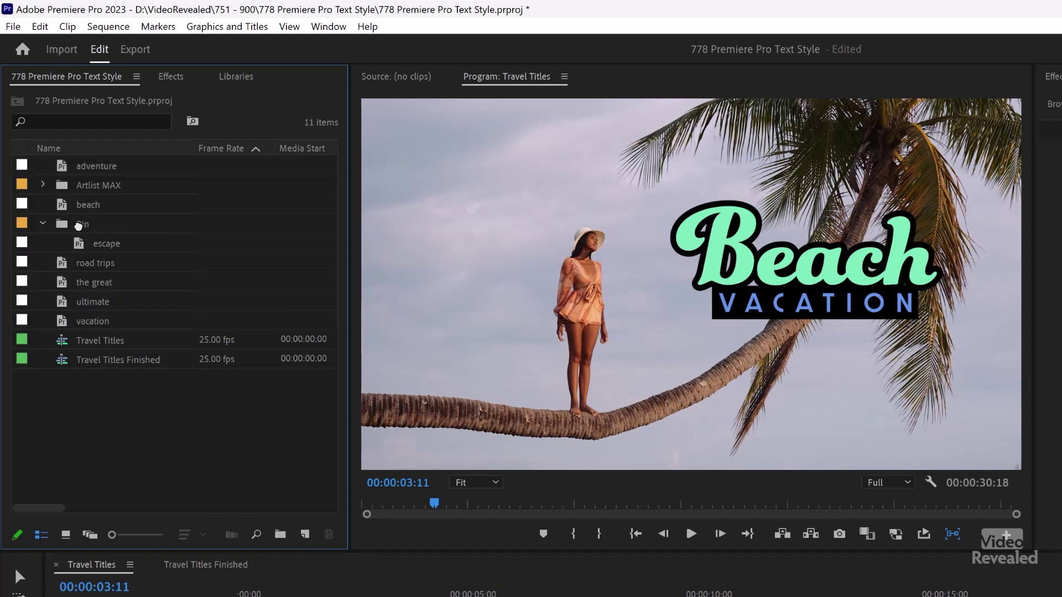
left_click(61, 269)
left_click(66, 320, "shift")
left_click_drag(67, 321, 76, 231)
left_click_drag(94, 169, 80, 224)
left_click_drag(95, 185, 86, 226)
- Rename the new bin Text Styles
left_click(80, 190)
left_click(82, 189)
type("Text Styles")
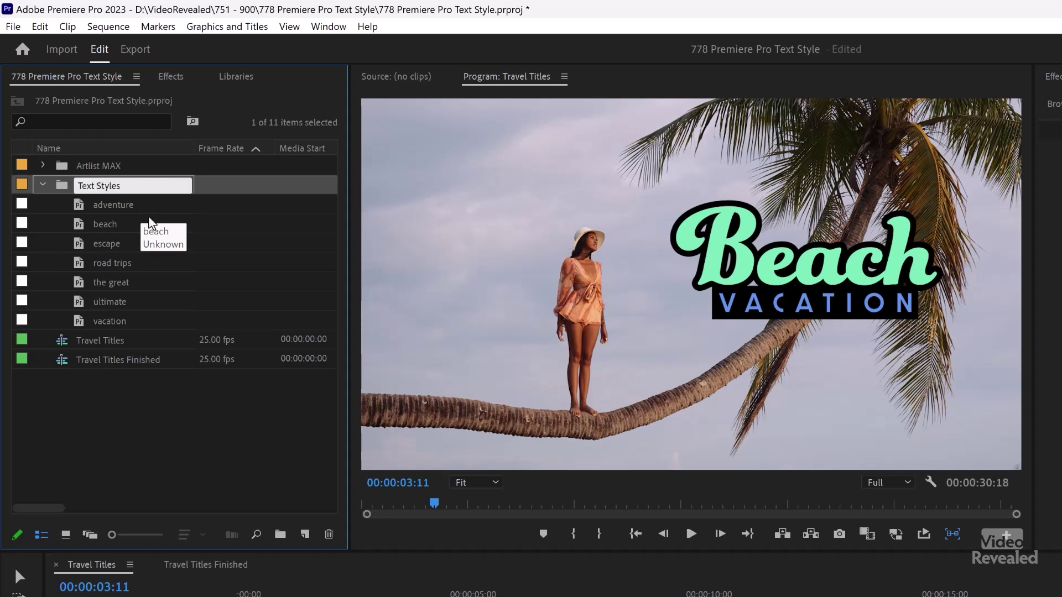
left_click(127, 402)
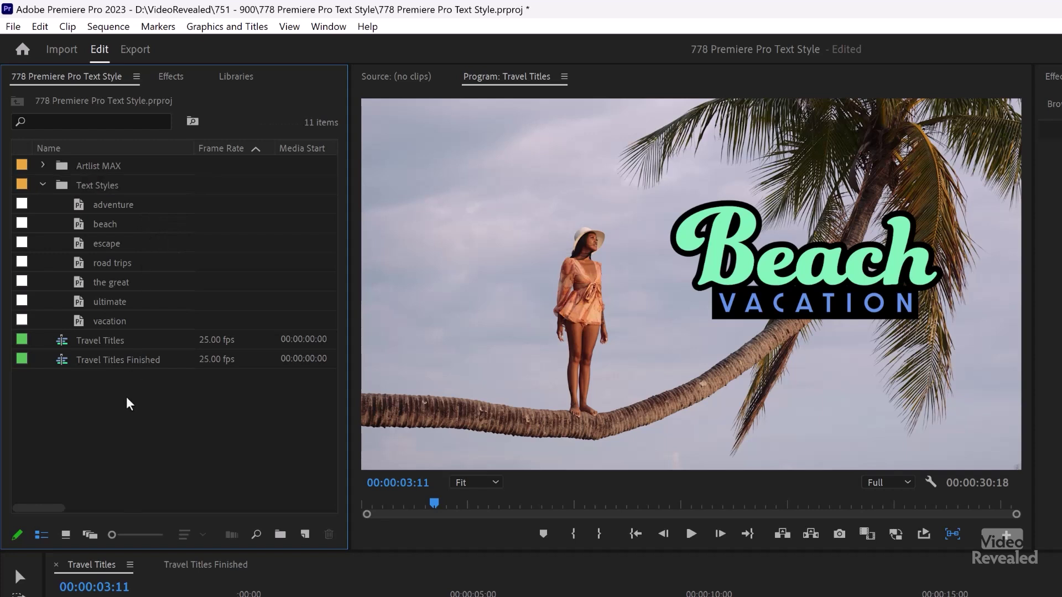
- Export all seven styles in the Text Styles bin, from adventure through vacation, to a text style file named Travel.prtextstyle
left_click(80, 203)
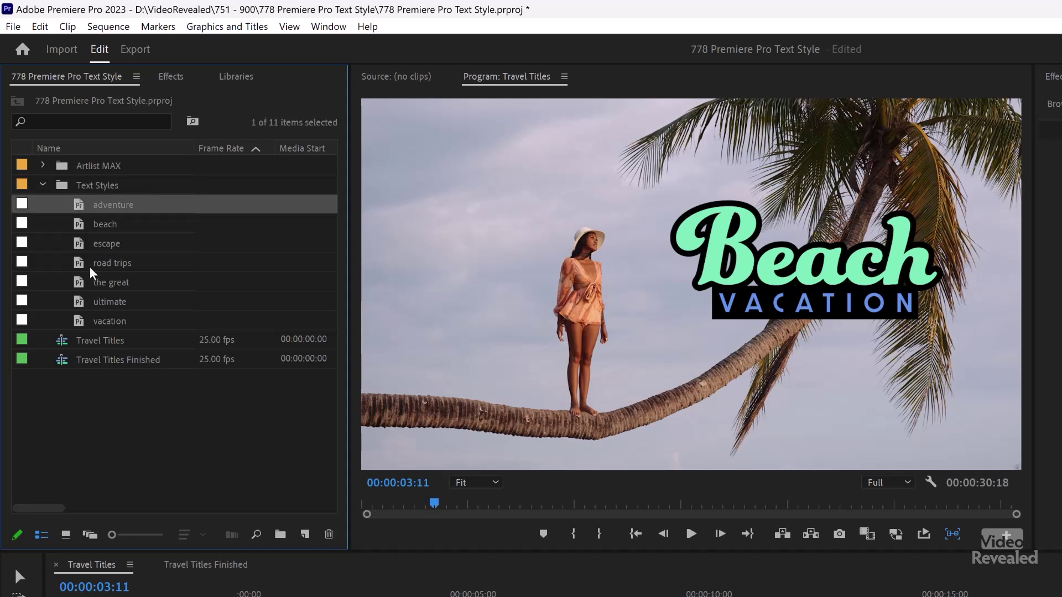
left_click(101, 321, "shift")
right_click(111, 213)
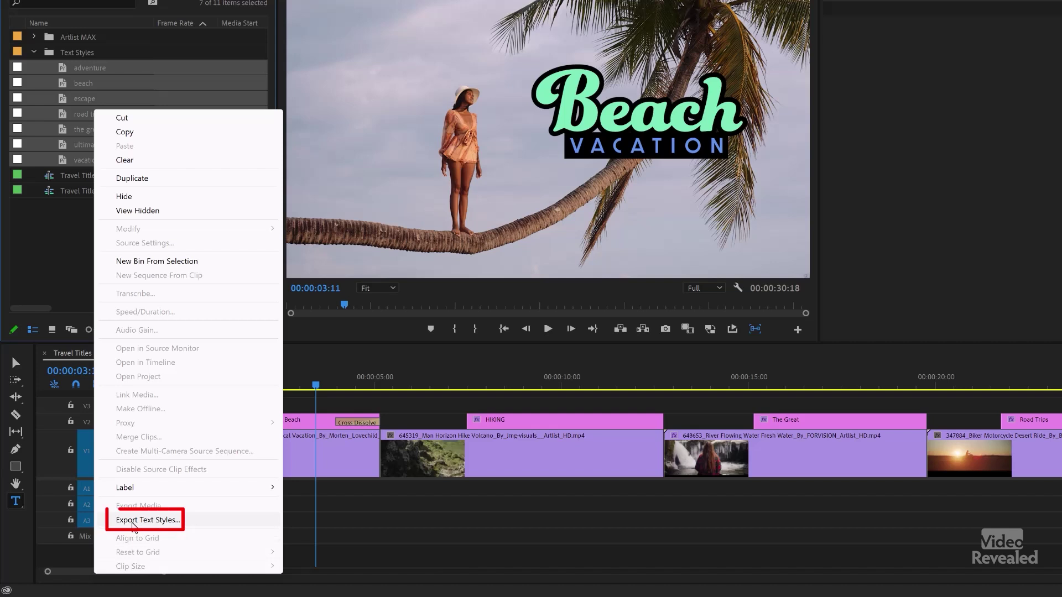
left_click(209, 520)
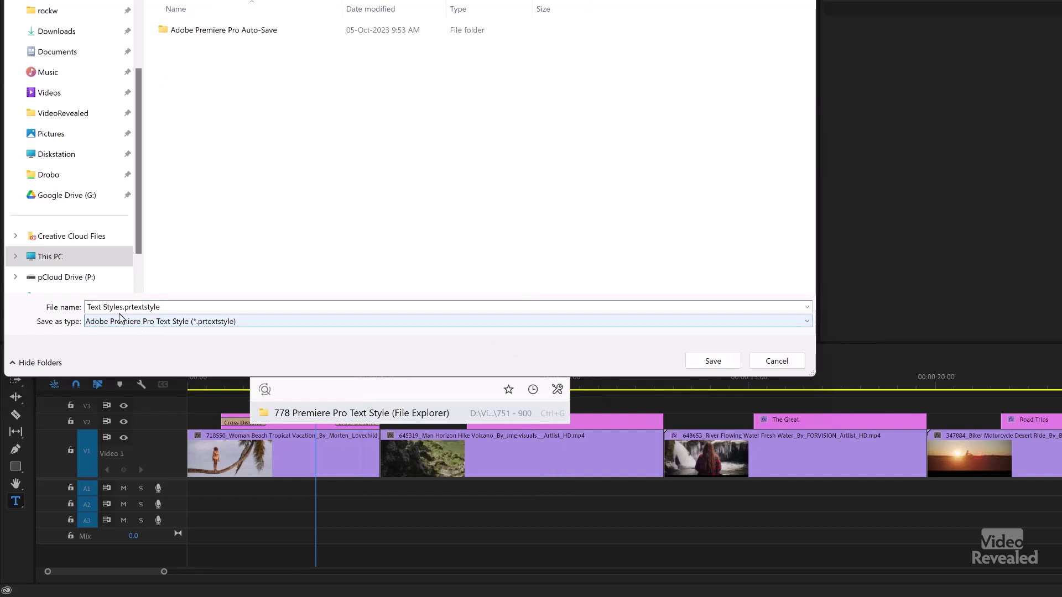
left_click(97, 308)
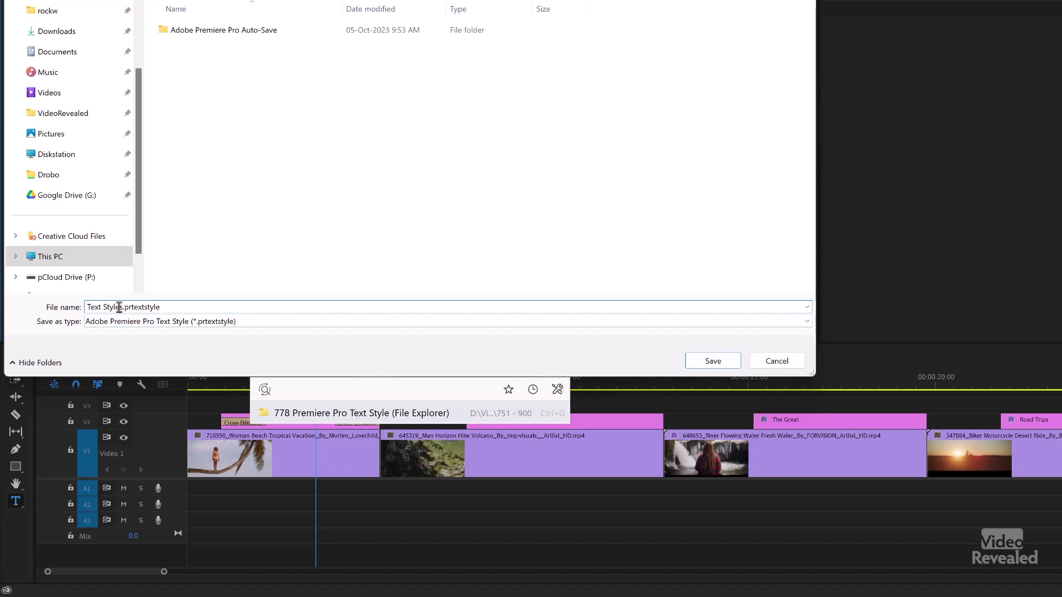
left_click_drag(120, 308, 75, 308)
key("Delete")
key("Delete")
type("Travel")
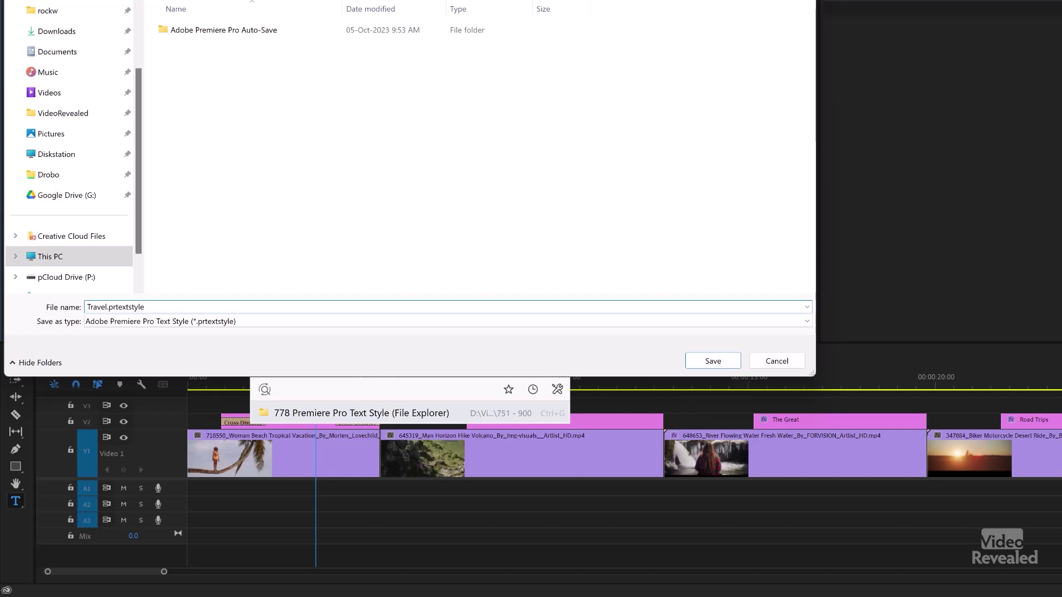
left_click(698, 363)
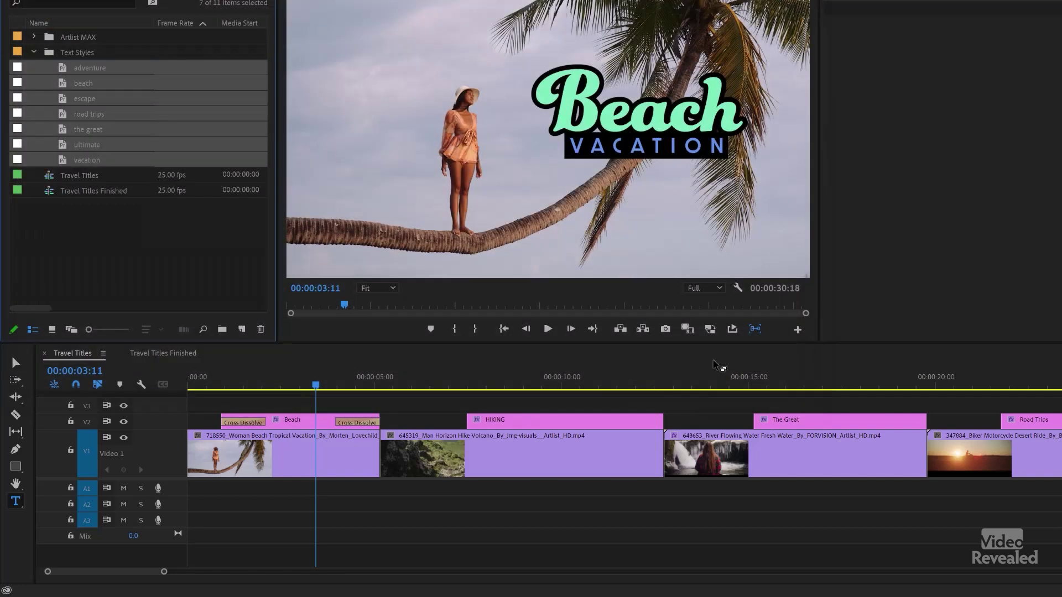
- Delete the Text Styles bin with its styles from the project and check which styles are offered for the Get Away text
left_click(49, 51)
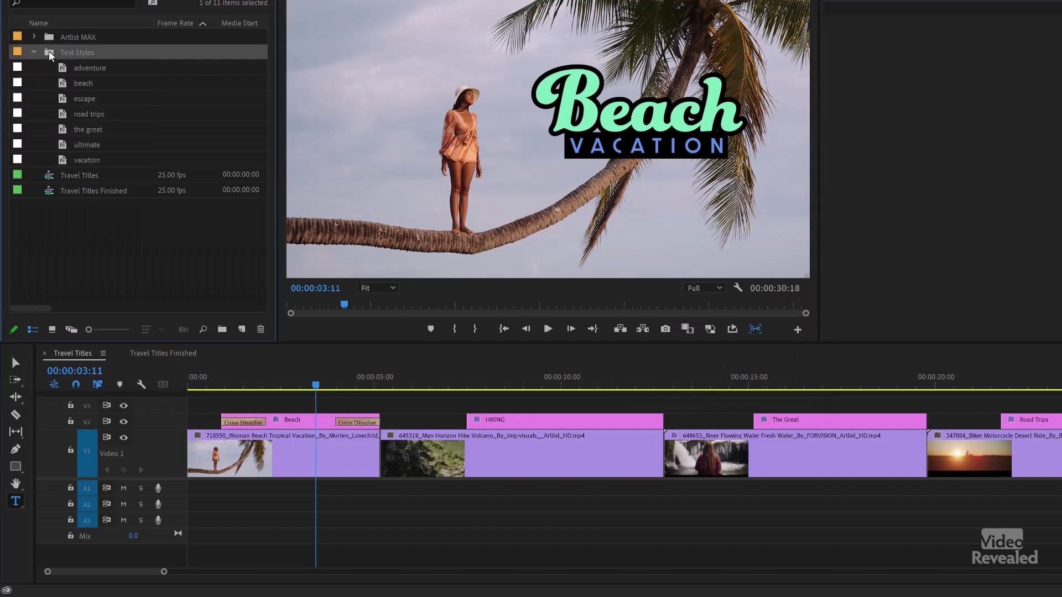
left_click(260, 329)
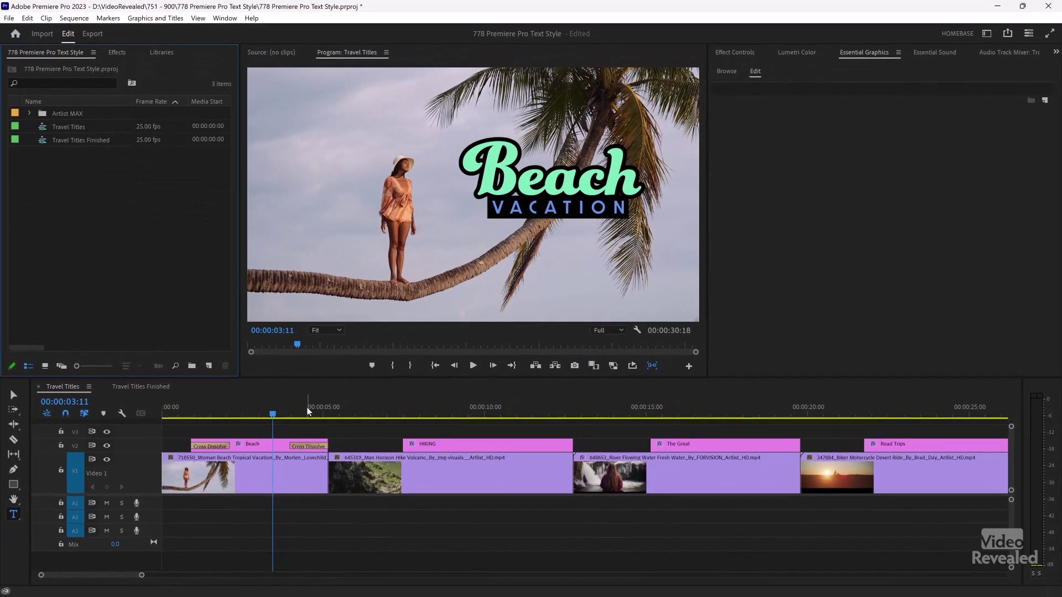
left_click_drag(308, 412, 737, 428)
left_click(718, 443)
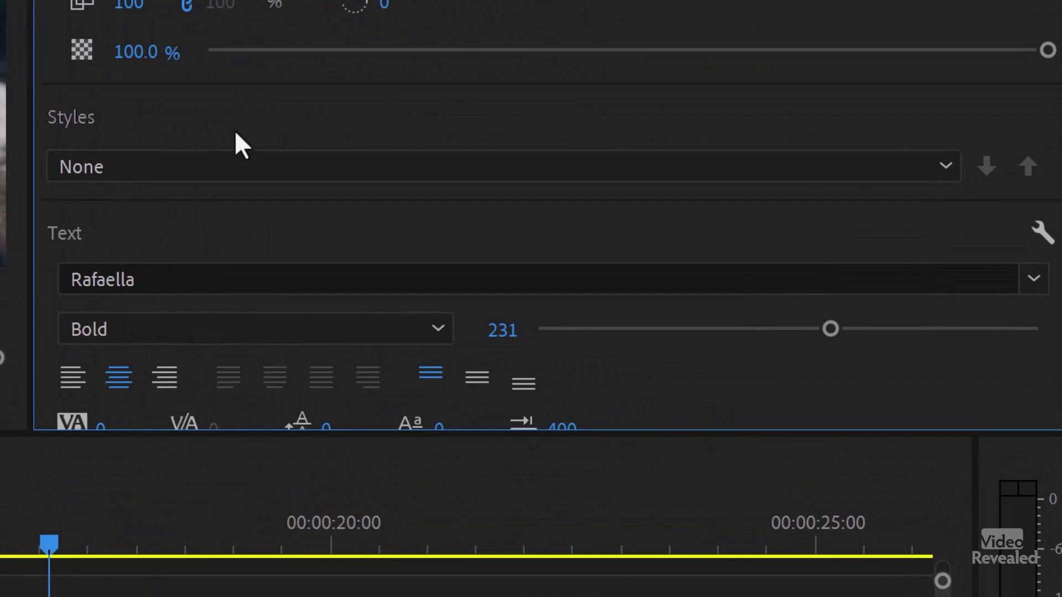
left_click(251, 161)
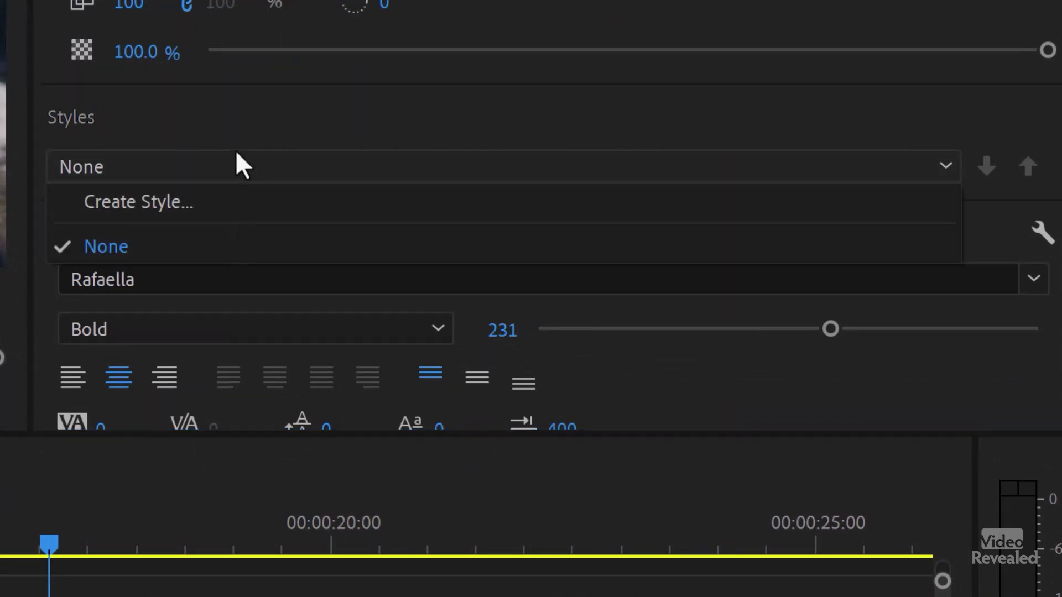
left_click(221, 137)
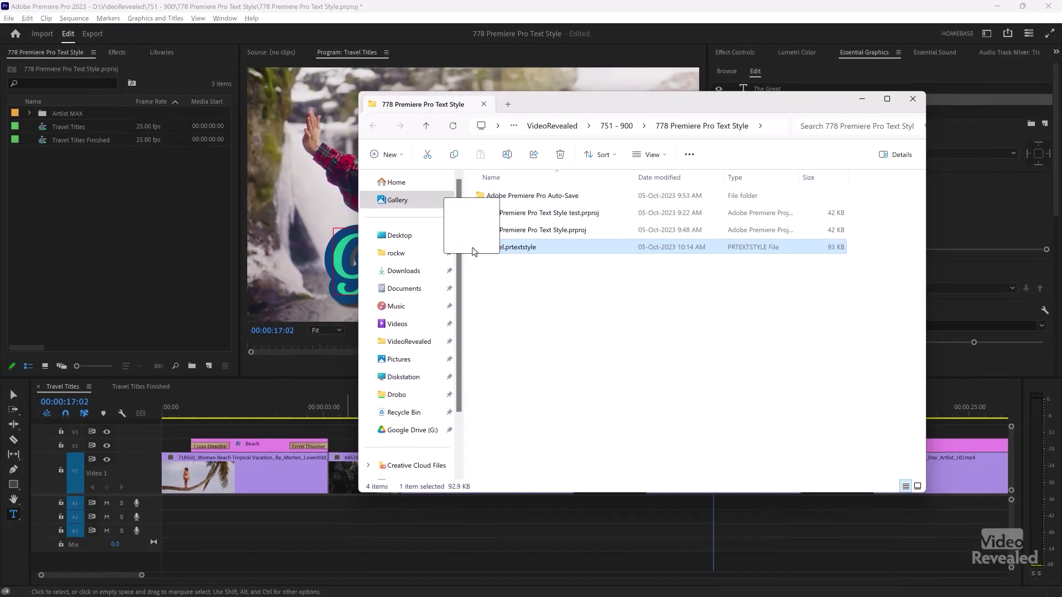
- Import Travel.prtextstyle from the 778 Premiere Pro Text Style folder into the project
left_click_drag(411, 249, 121, 232)
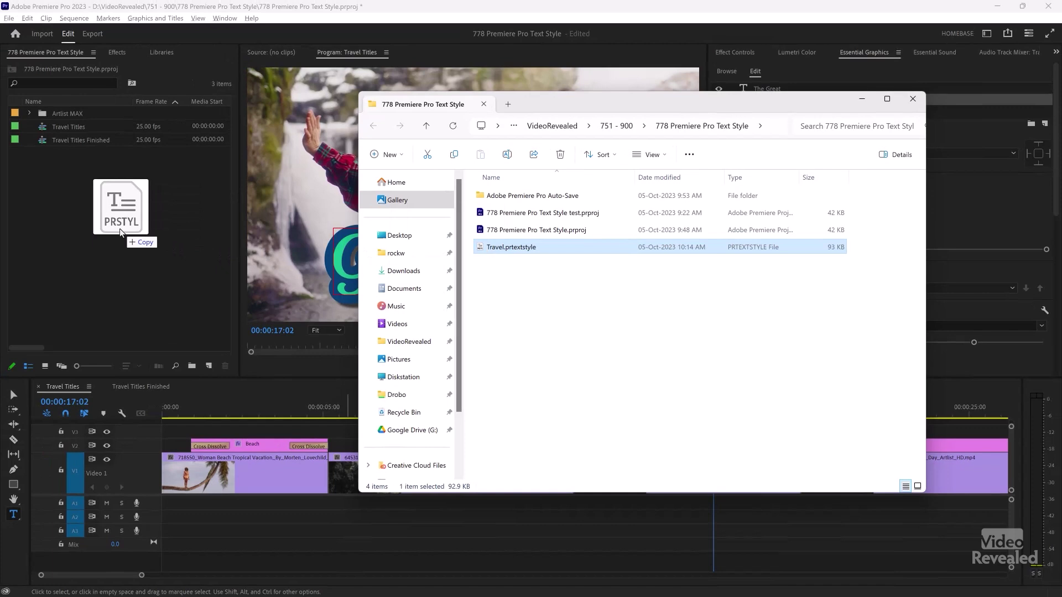
left_click_drag(120, 230, 120, 228)
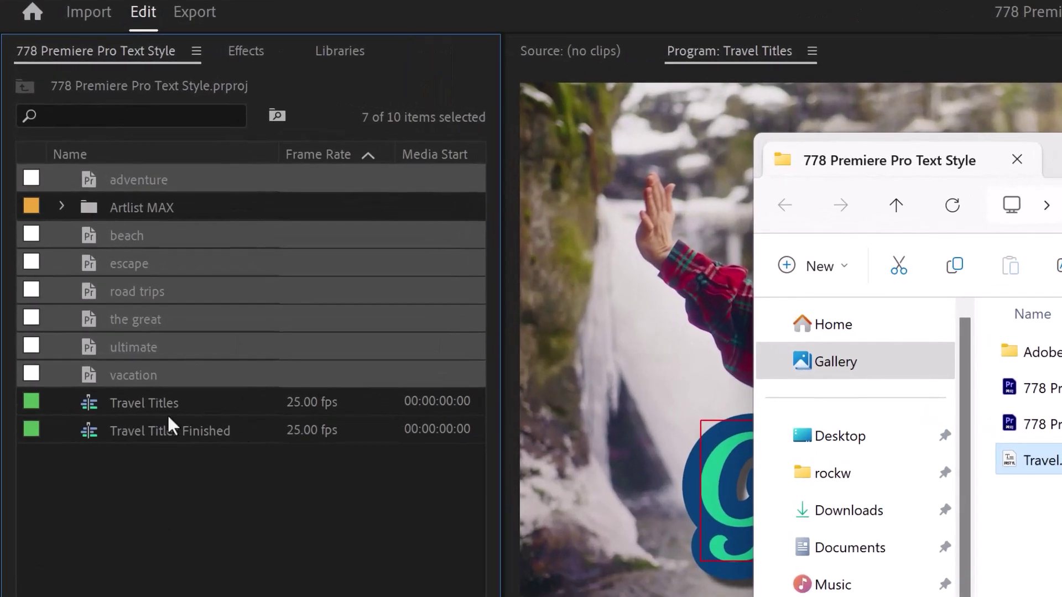
left_click(165, 528)
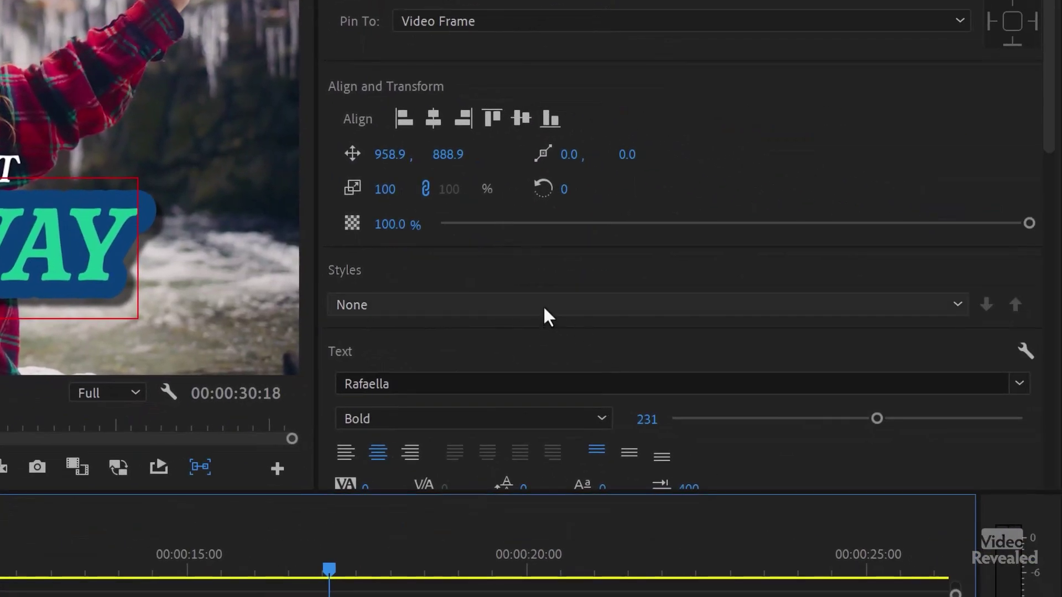
- Apply the escape style to the Get Away text
left_click(546, 315)
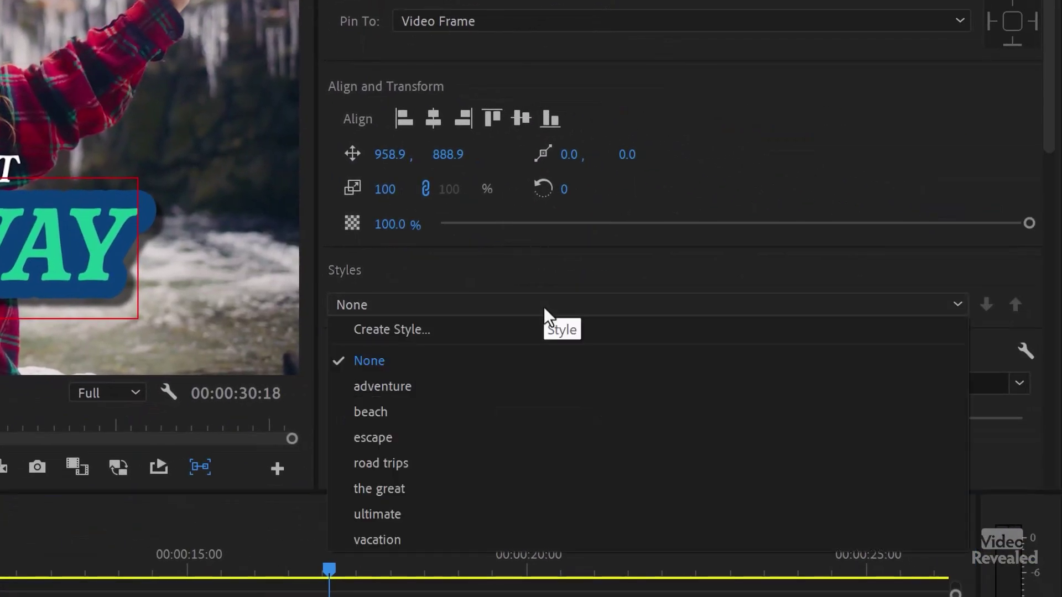
left_click(487, 437)
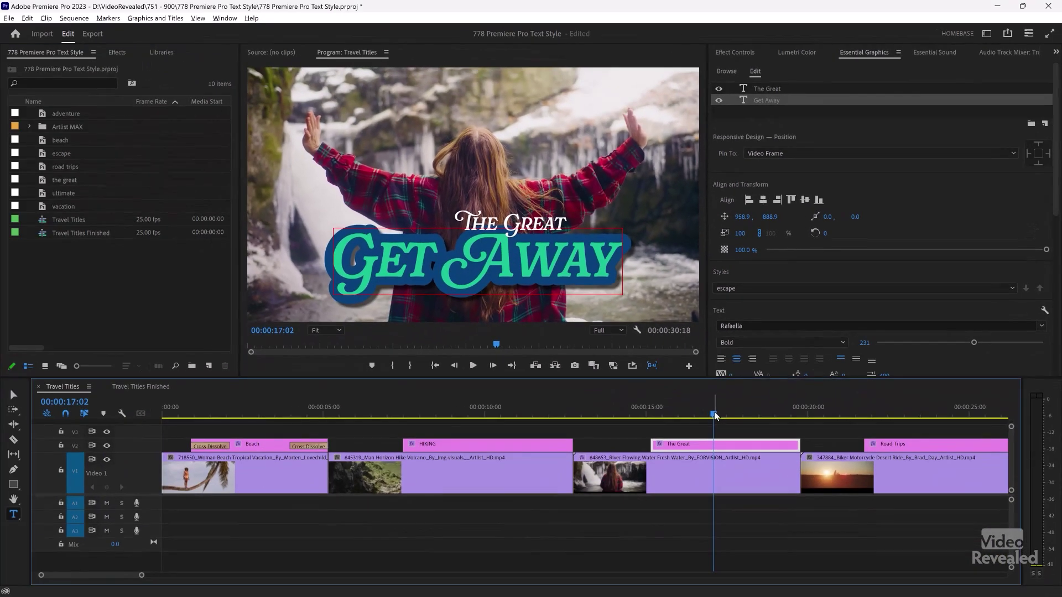
- Examine the fonts used by the Beach, vacation and HIKING text layers in the Travel Titles sequence
left_click(263, 413)
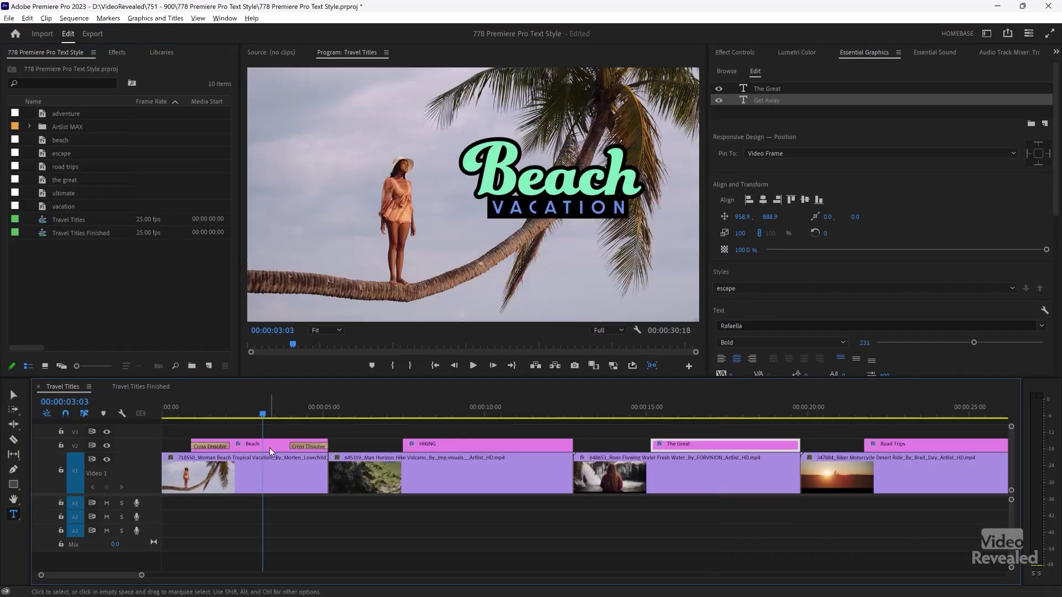
left_click(270, 447)
left_click(713, 81)
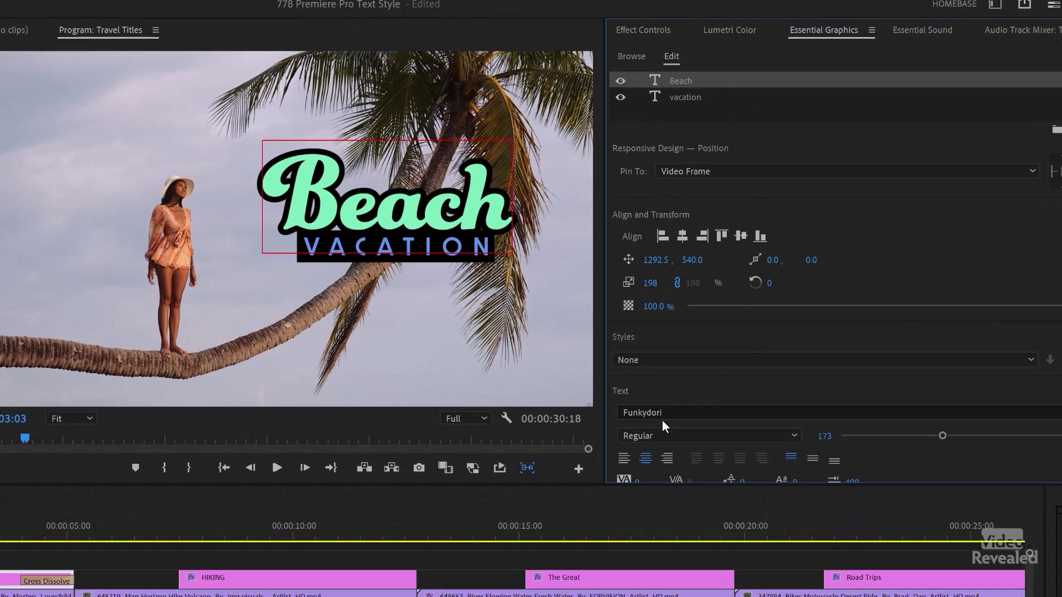
left_click(688, 97)
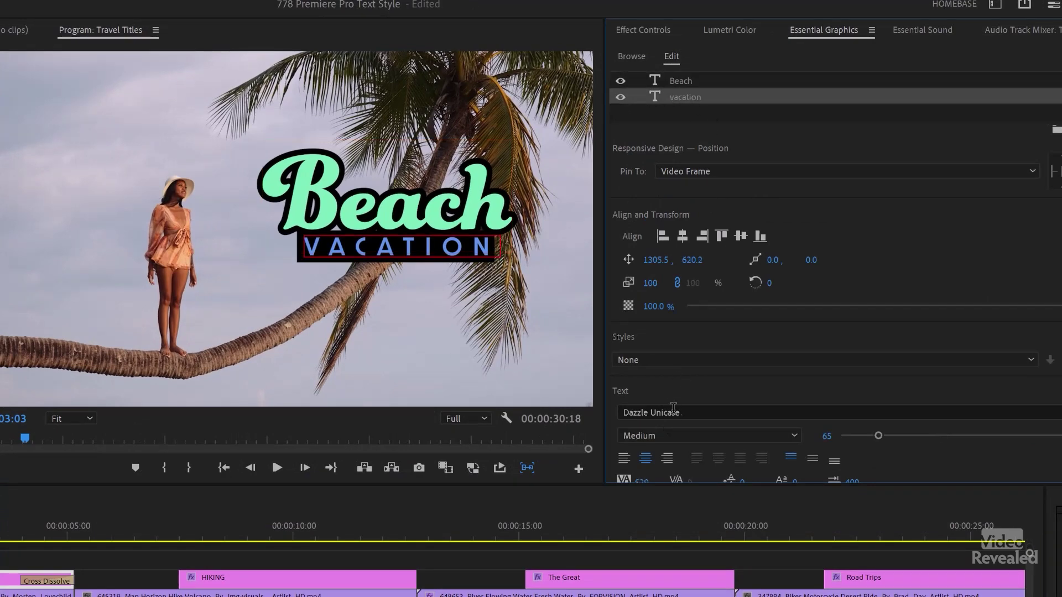
left_click(274, 527)
left_click(295, 577)
left_click(705, 83)
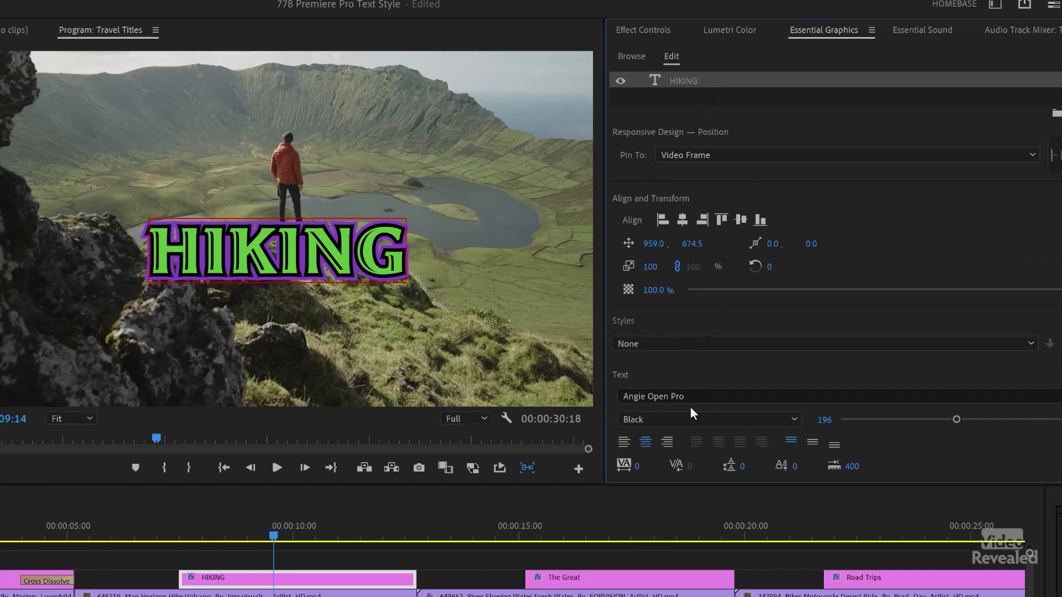
- Examine the fonts used by the Get Away, Road Trips and ultimate text layers, and deselect the title clip
left_click(626, 534)
left_click(635, 585)
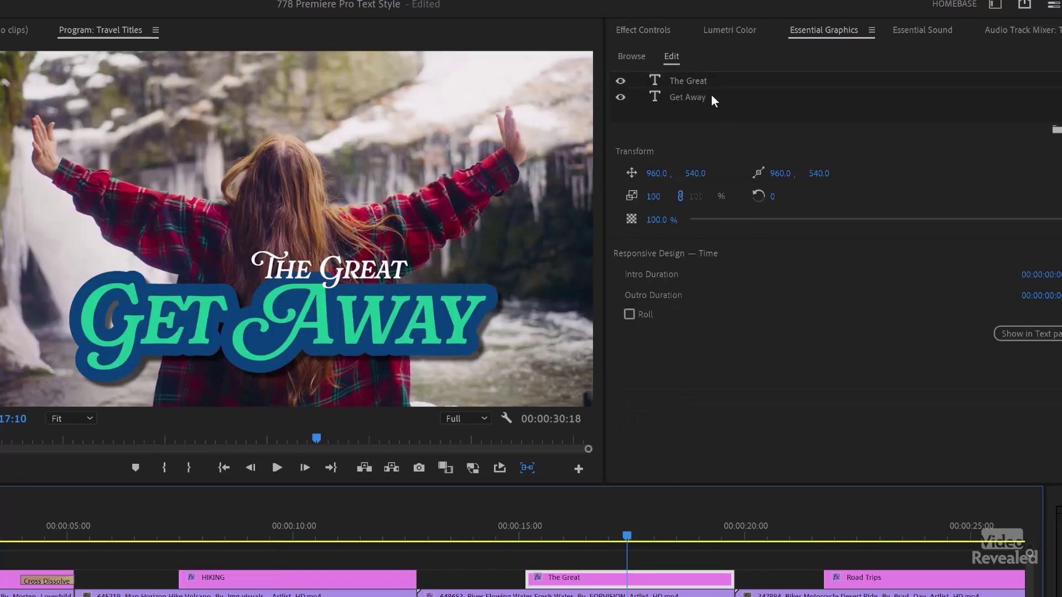
left_click(711, 98)
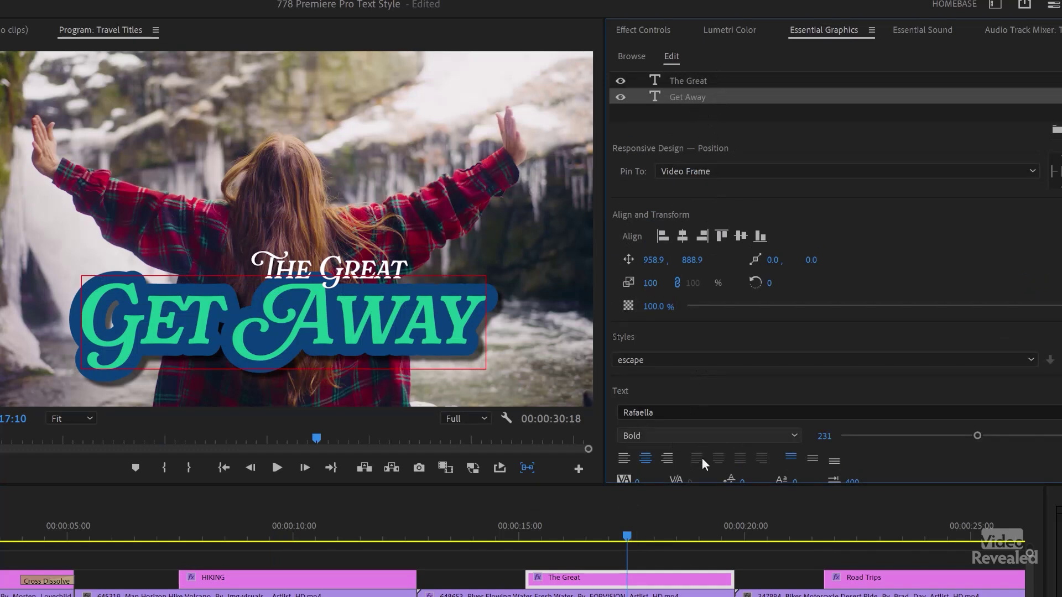
left_click(903, 530)
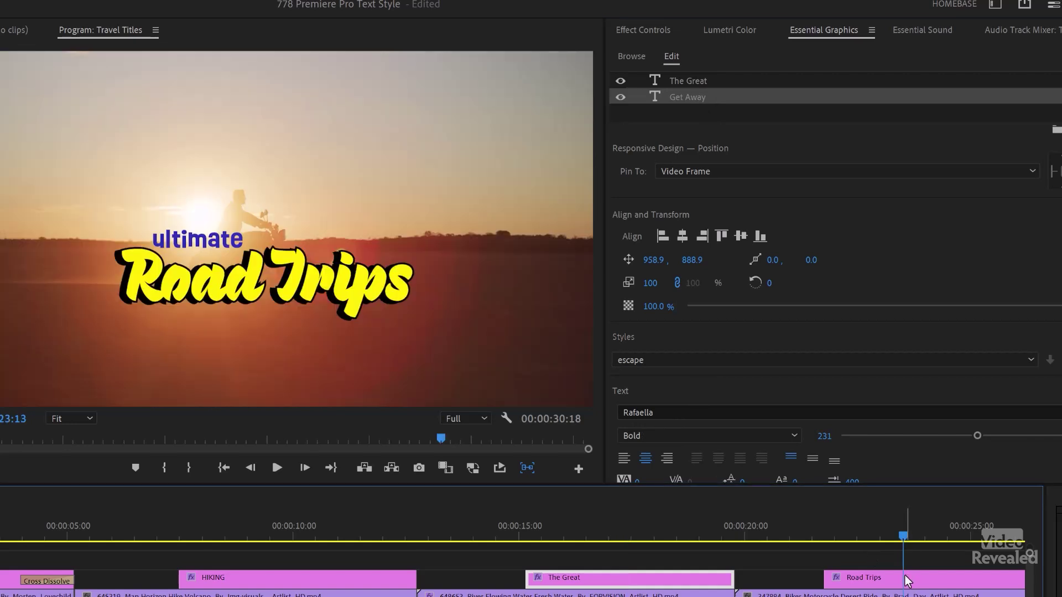
left_click(903, 578)
left_click(699, 78)
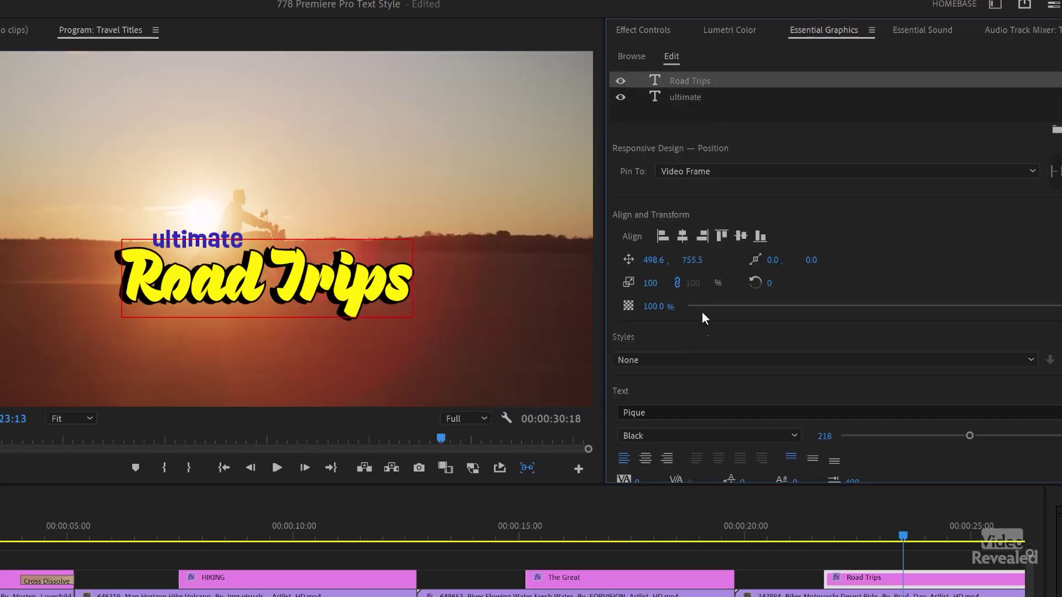
left_click(688, 95)
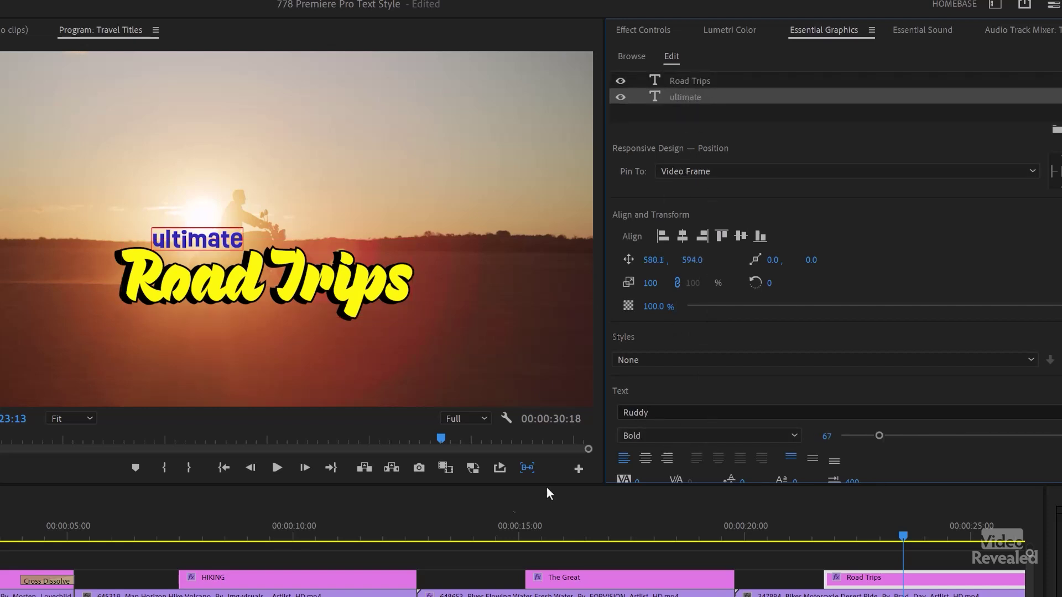
left_click(774, 553)
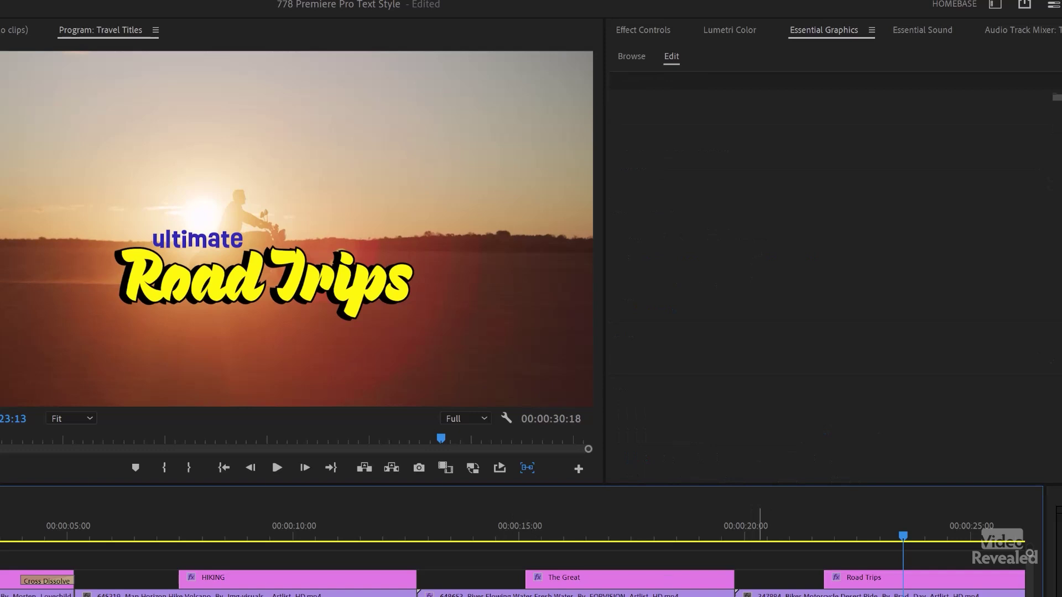